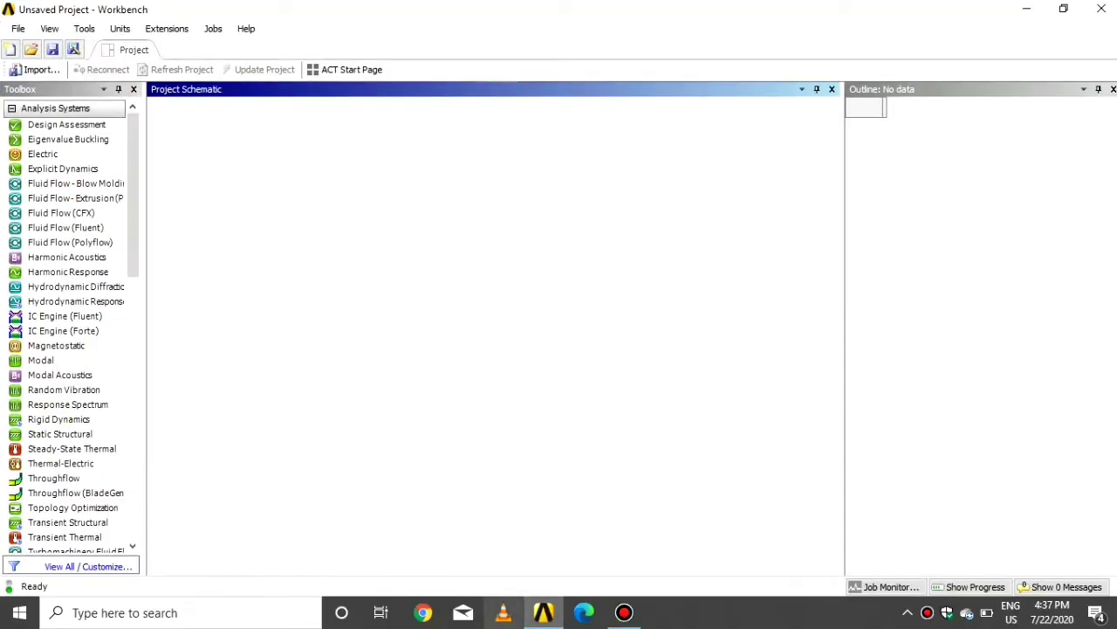
- Add a Modal analysis system to the project schematic and open its geometry for editing
left_click(60, 374)
left_click(40, 359)
double_click(40, 360)
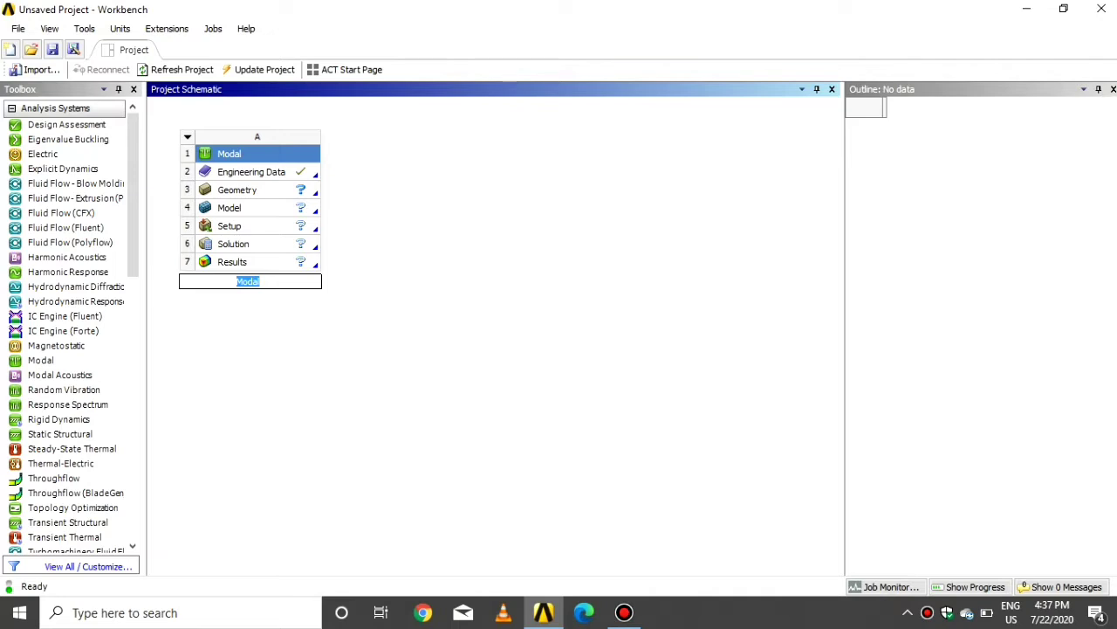
double_click(249, 189)
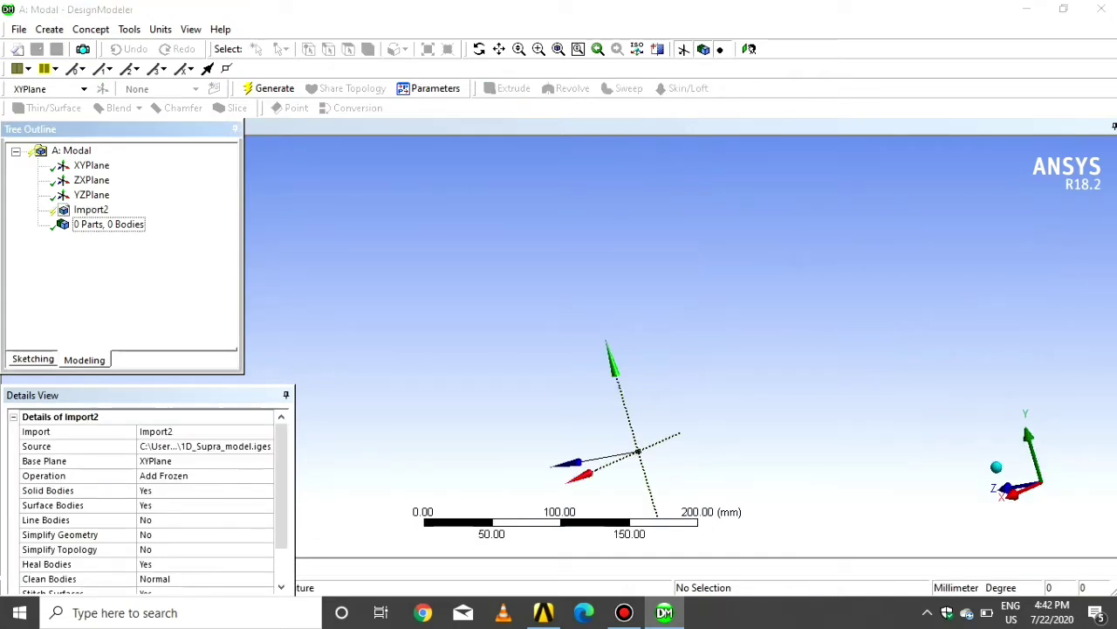
- Set Line Bodies to Yes for the imported 1D_Supra_model.iges geometry and generate the import
left_click(204, 520)
left_click(266, 519)
left_click(204, 544)
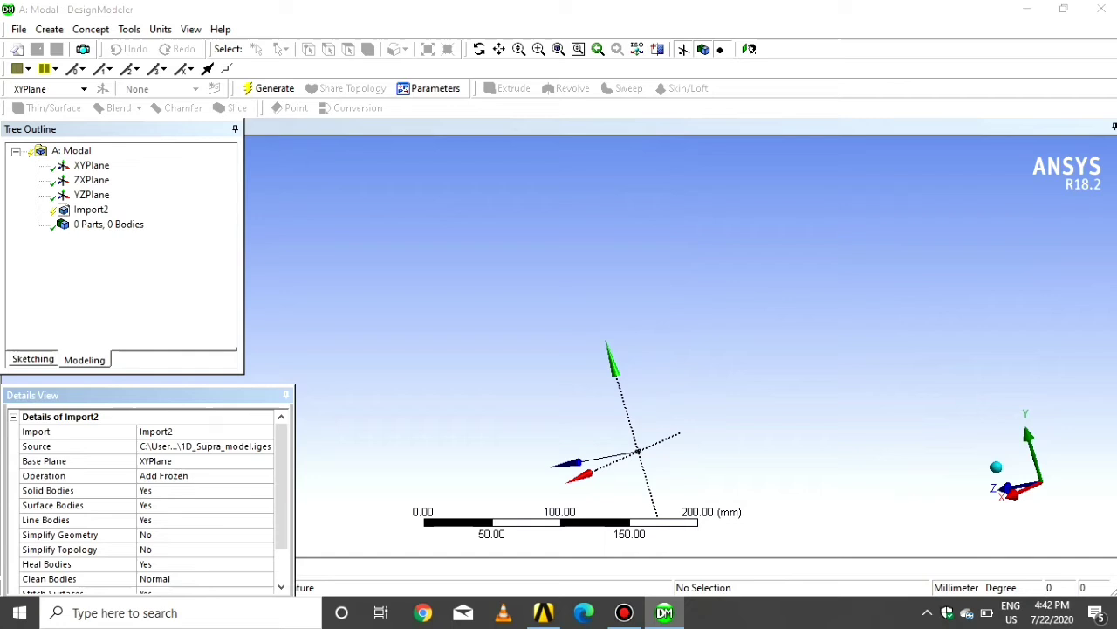
left_click(268, 88)
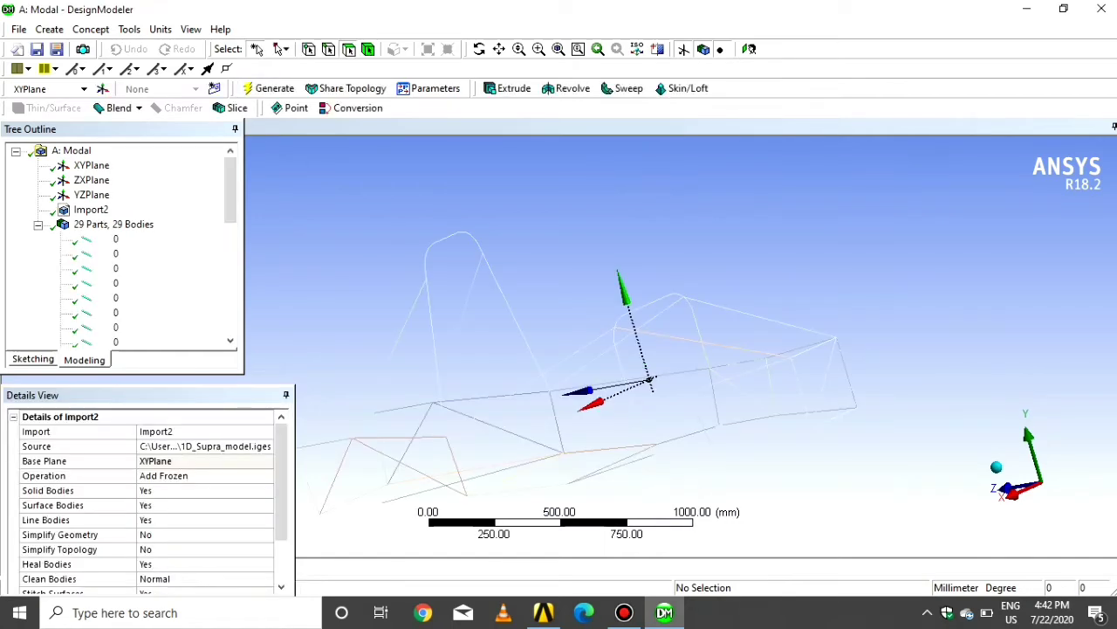
- Create a Circular Tube cross section for the chassis line bodies
scroll(564, 351, "down", 2)
middle_click_drag(564, 350, 594, 428)
middle_click_drag(496, 314, 567, 288)
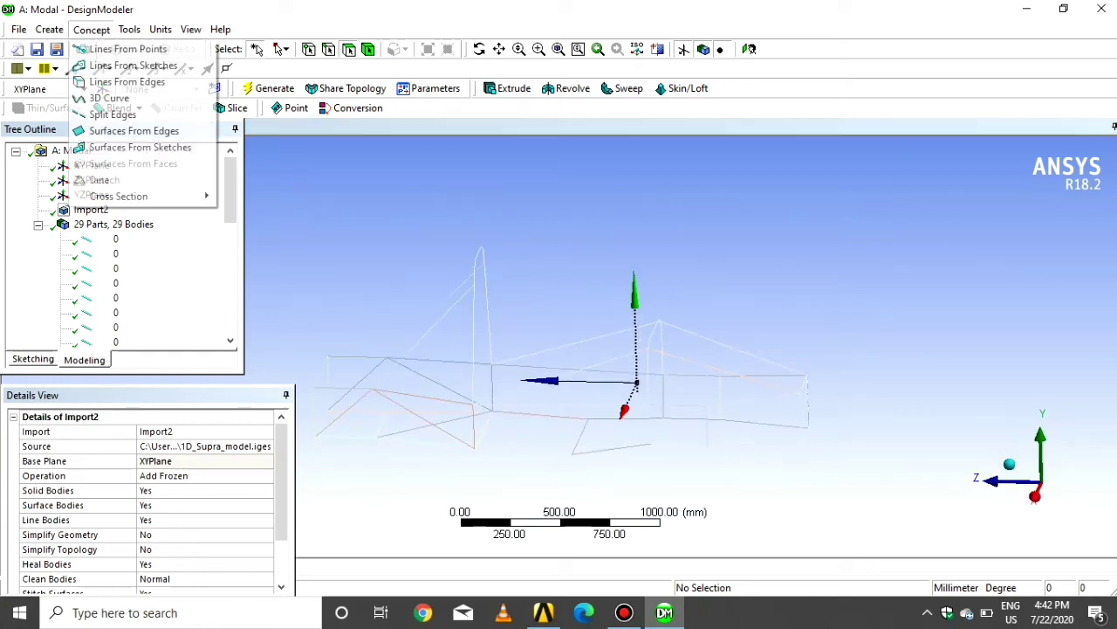
mouse_move(174, 196)
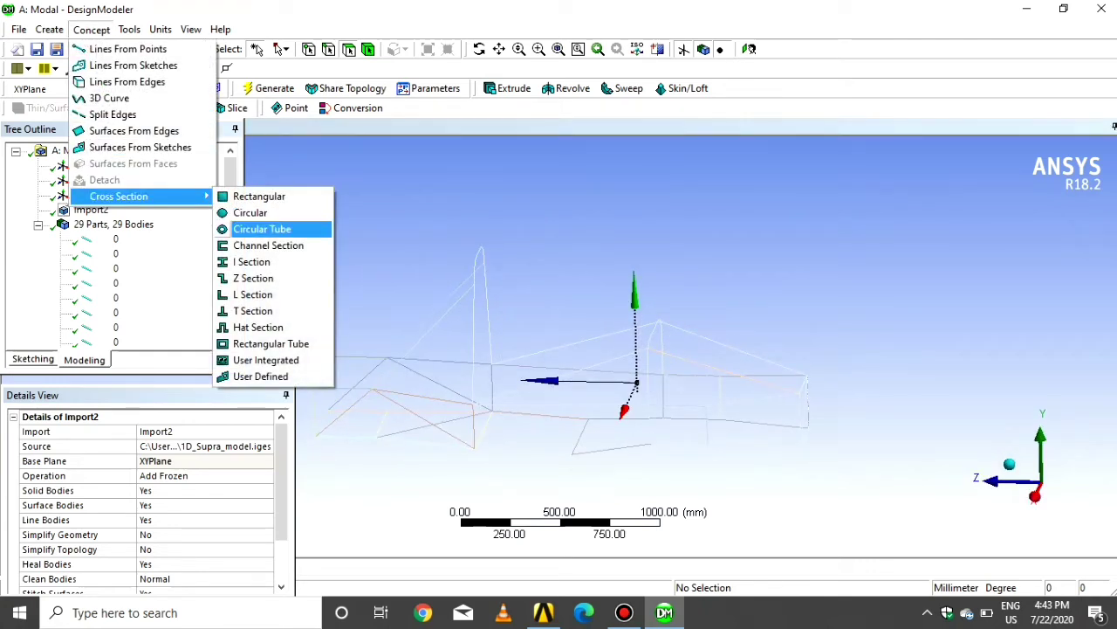
left_click(262, 229)
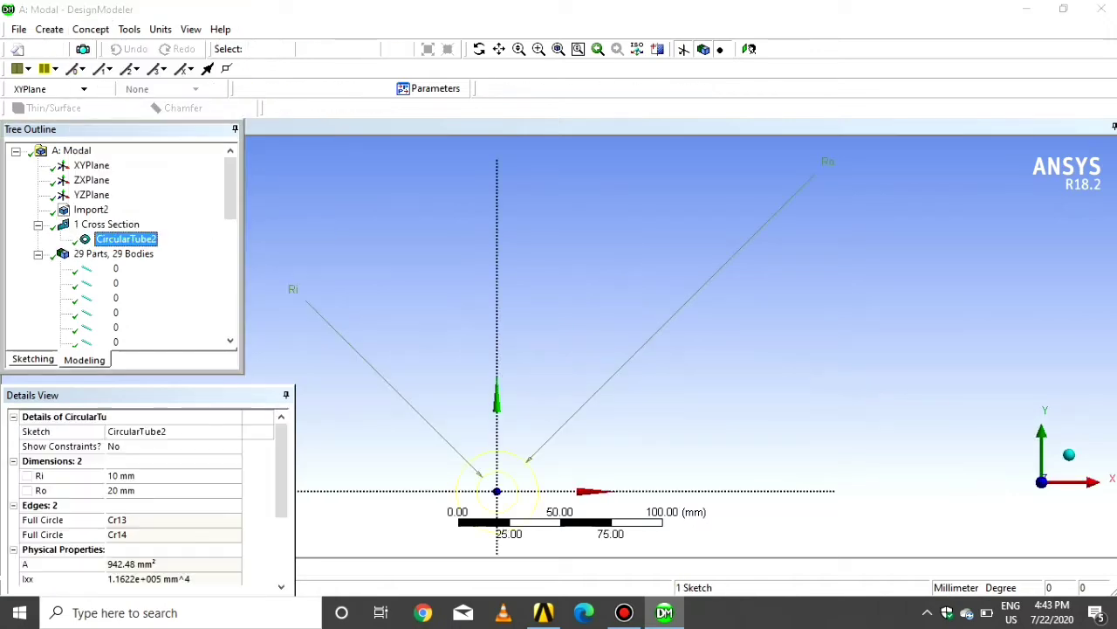
- Set the circular tube's inner radius Ri to 10.7 mm and outer radius Ro to 12.7 mm
left_click(118, 475)
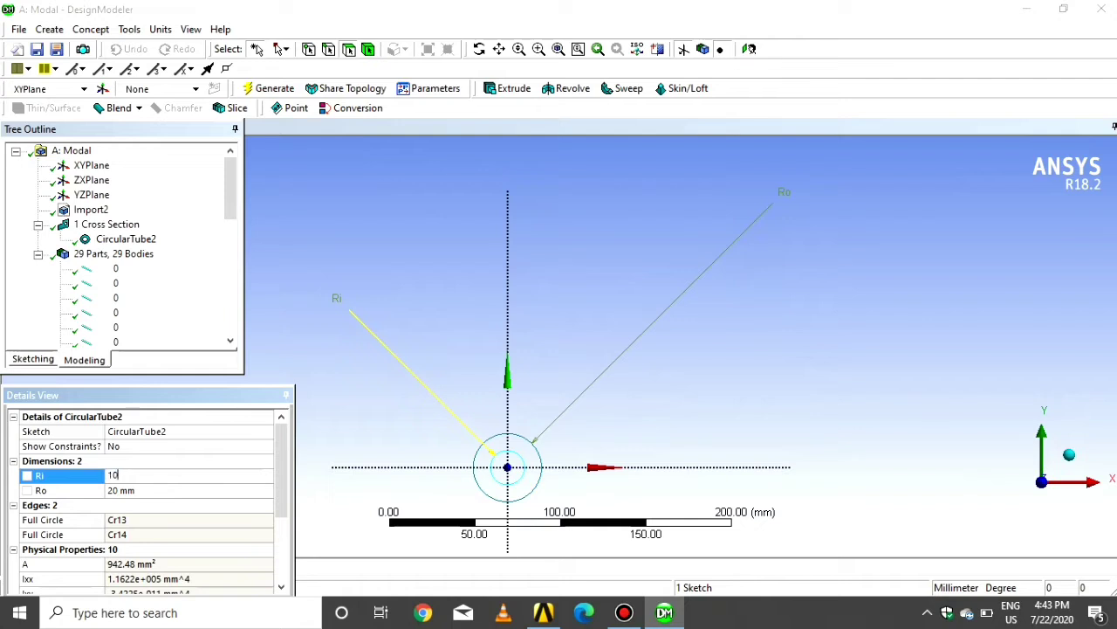
type("10.7")
key("Return")
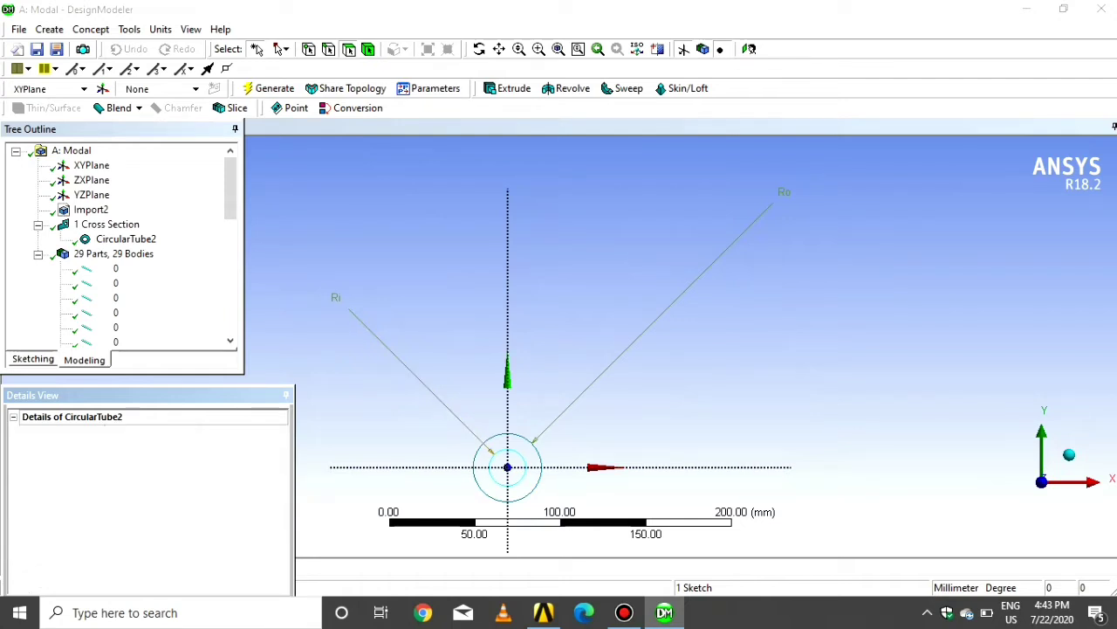
left_click(118, 490)
type("12")
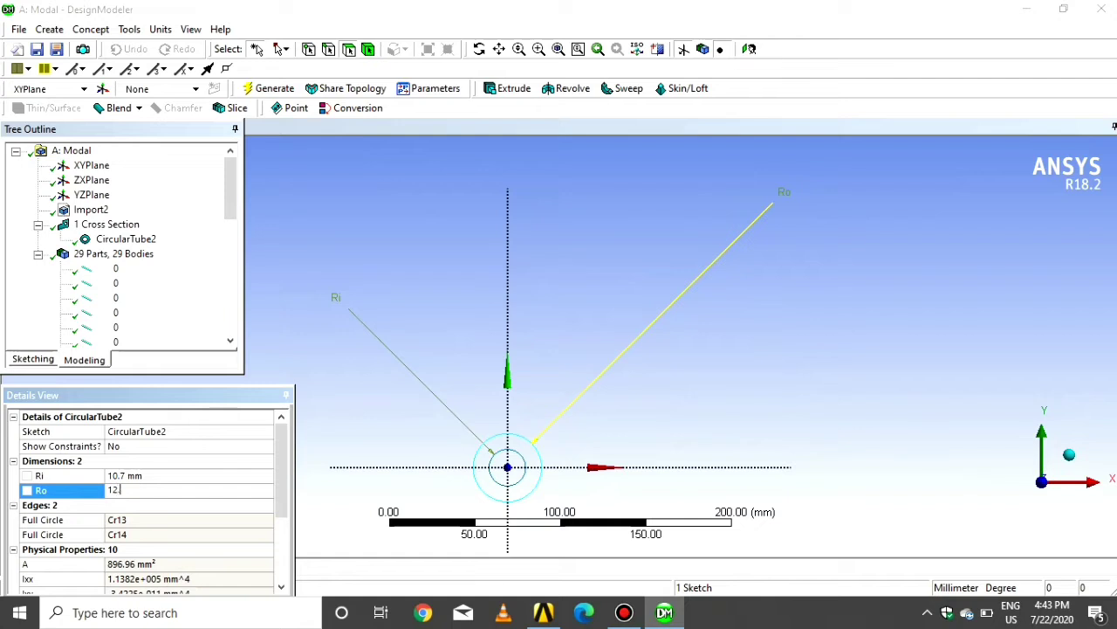
type(".7")
key("Return")
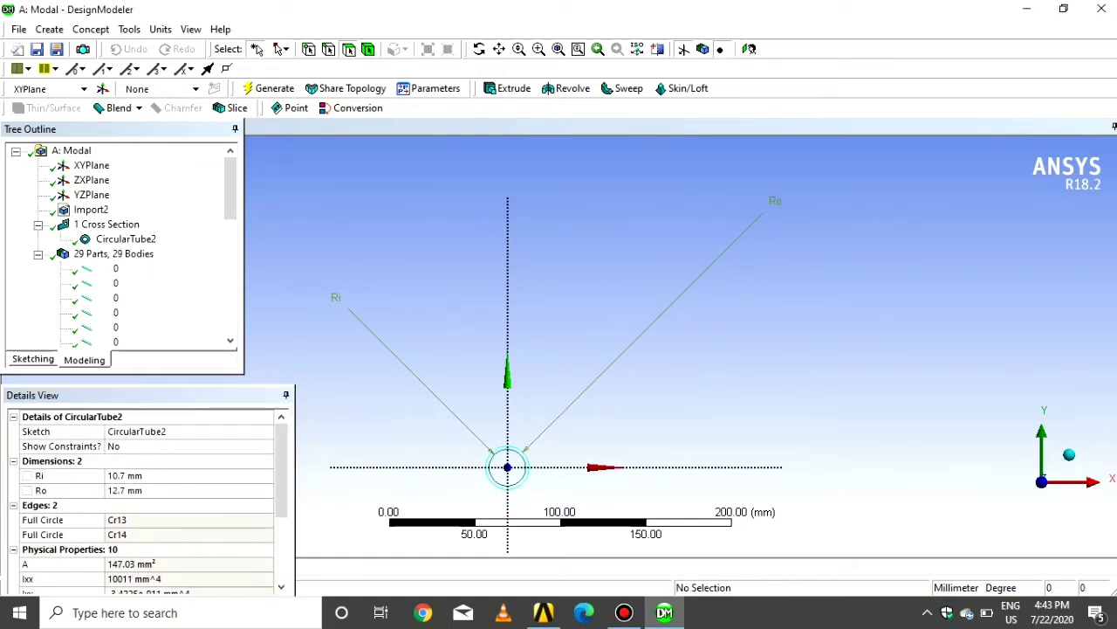
- Select all the line bodies of the chassis and assign them the CircularTube2 cross section
left_click(114, 268)
left_click(115, 283)
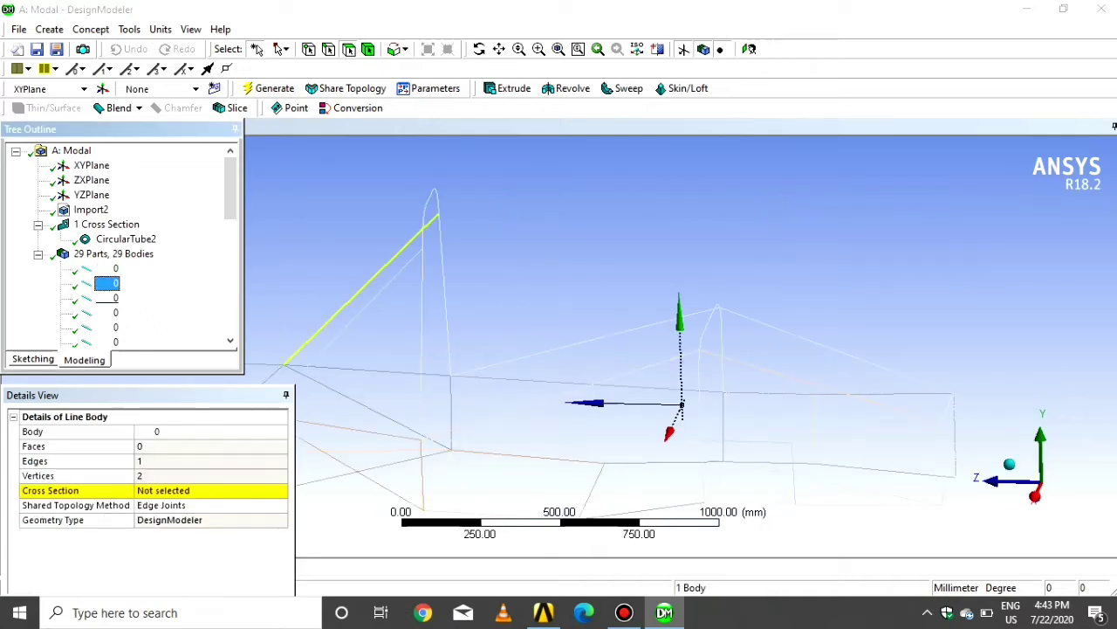
left_click(115, 297, "ctrl")
left_click(114, 268)
left_click(114, 283, "ctrl")
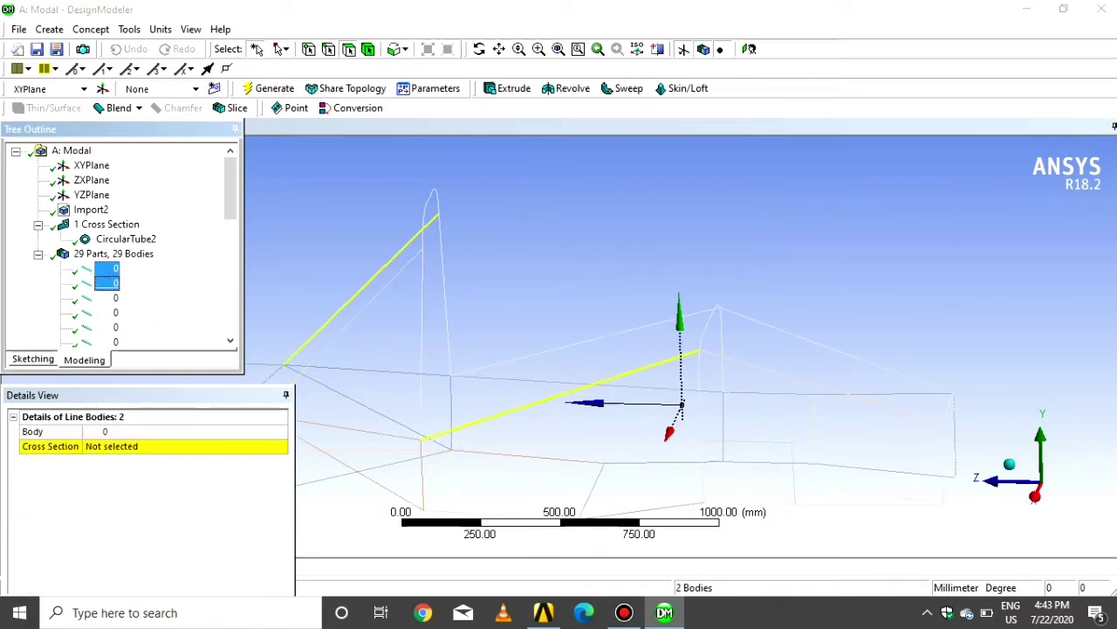
left_click(115, 298, "ctrl")
left_click(114, 312, "ctrl")
left_click(115, 328, "ctrl")
scroll(114, 328, "down", 1)
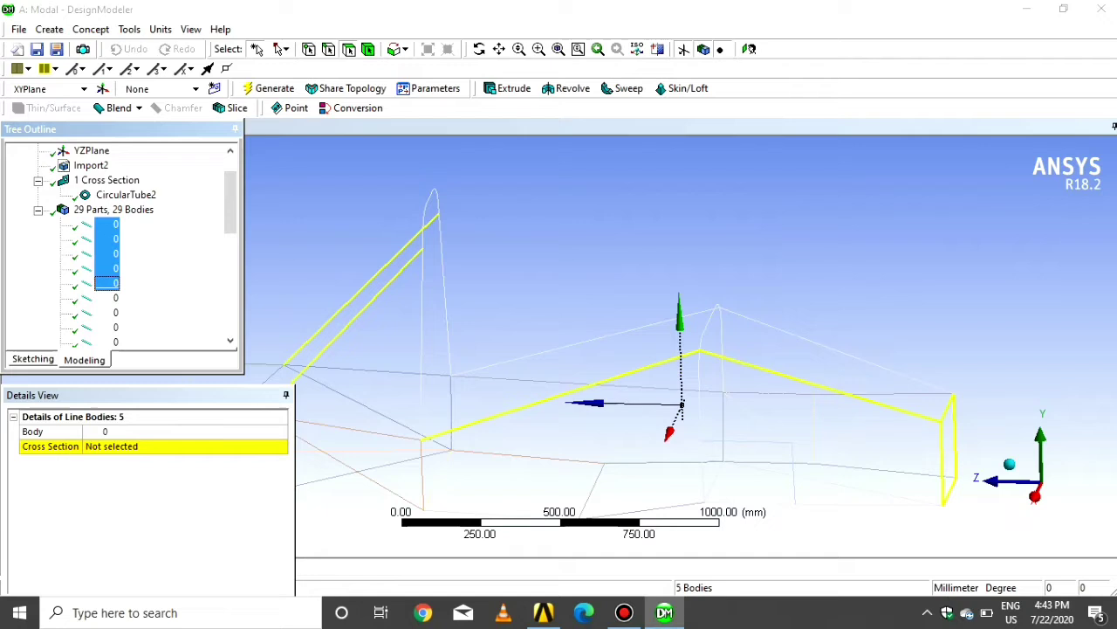
key("shift+Down")
key("shift+Down")
key("shift+Down")
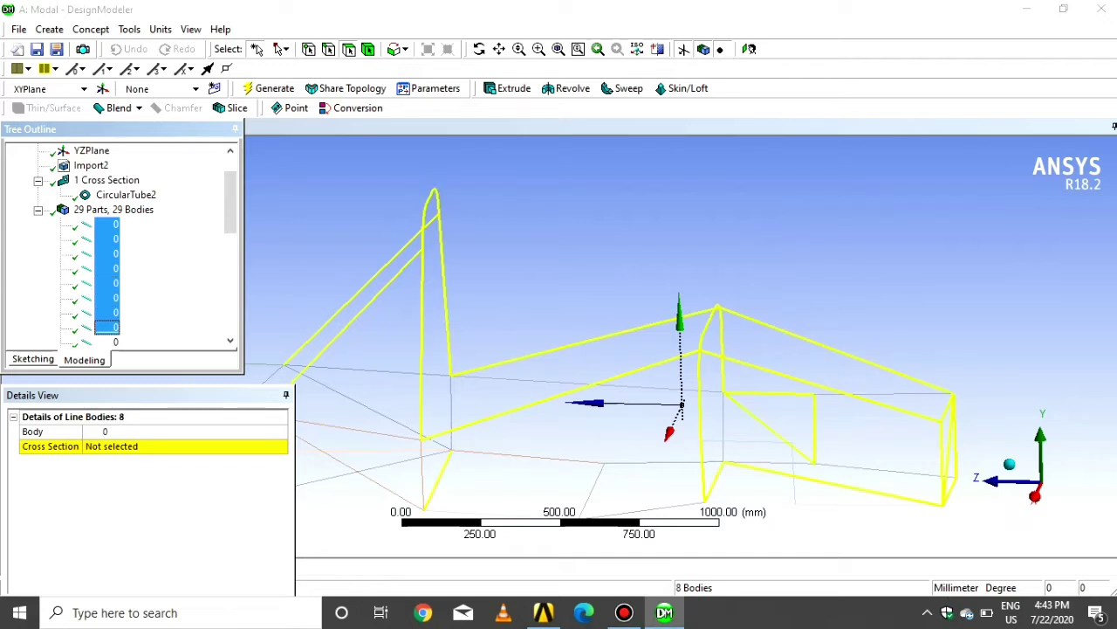
key("shift+Down")
key("shift+Down")
key("shift+Down")
key("shift+Down")
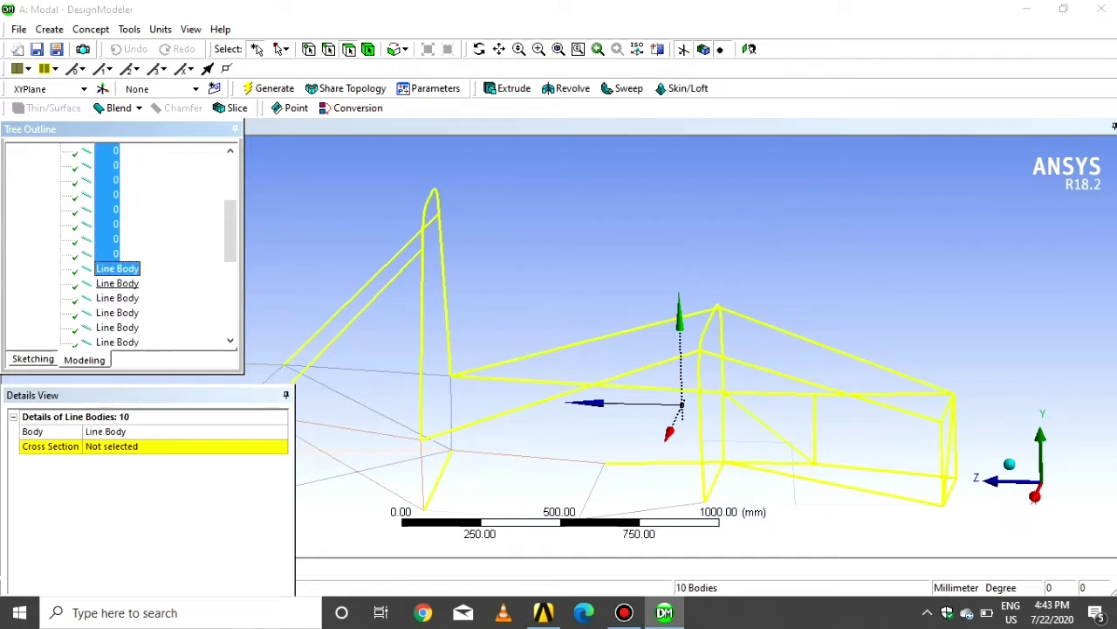
key("shift+Down")
key("shift+Down")
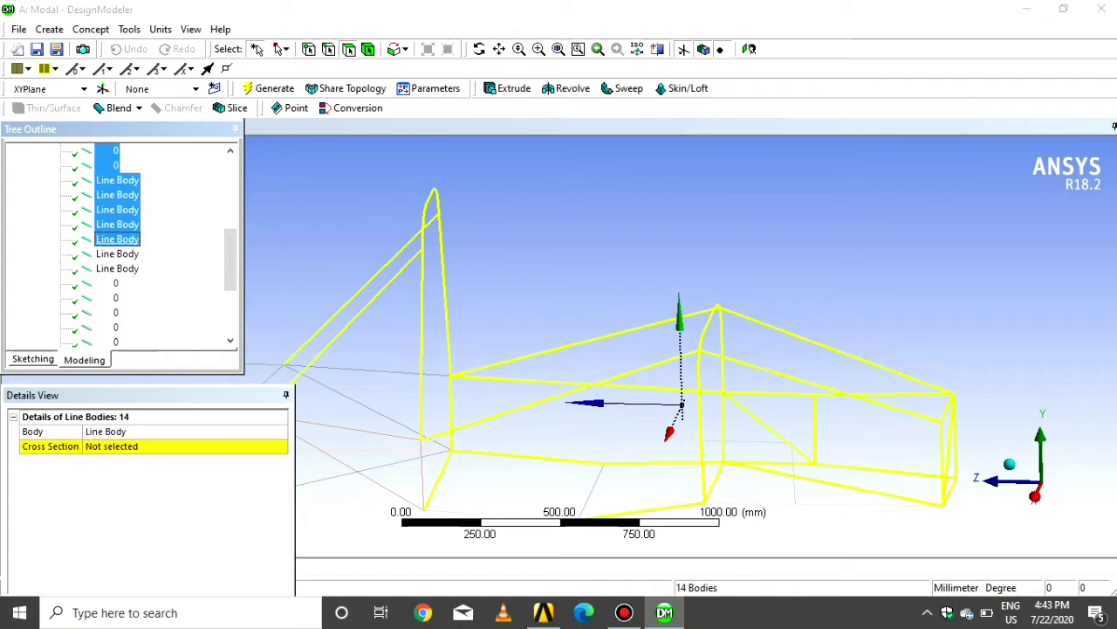
key("shift+Down")
key("shift+Down")
key("shift+Down")
key("shift+Down")
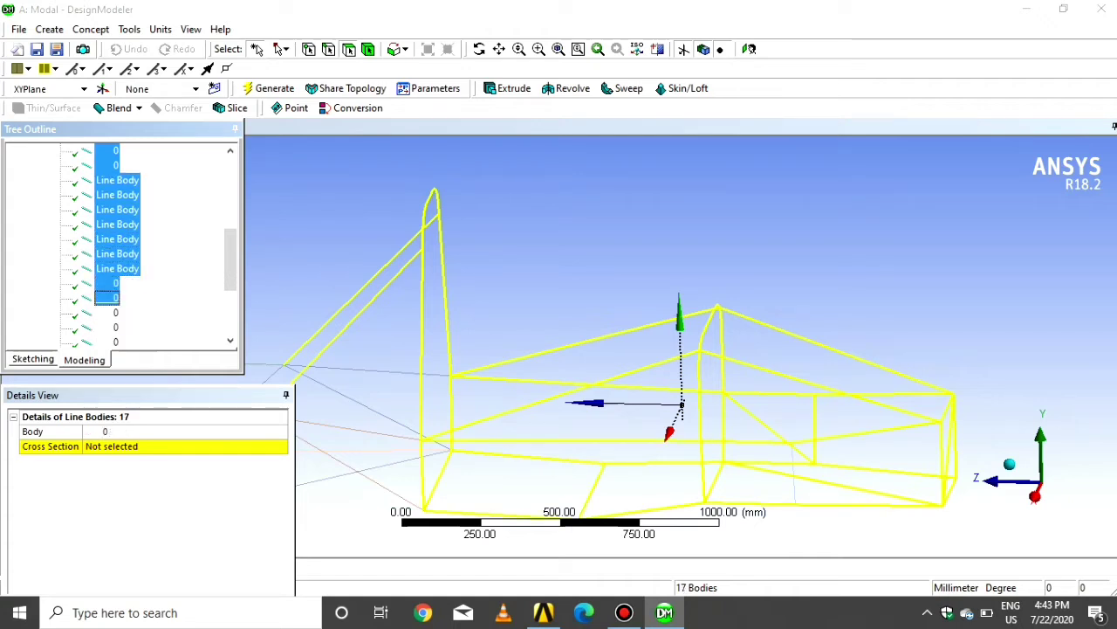
key("shift+Down")
key("shift+Down")
key("shift+Down")
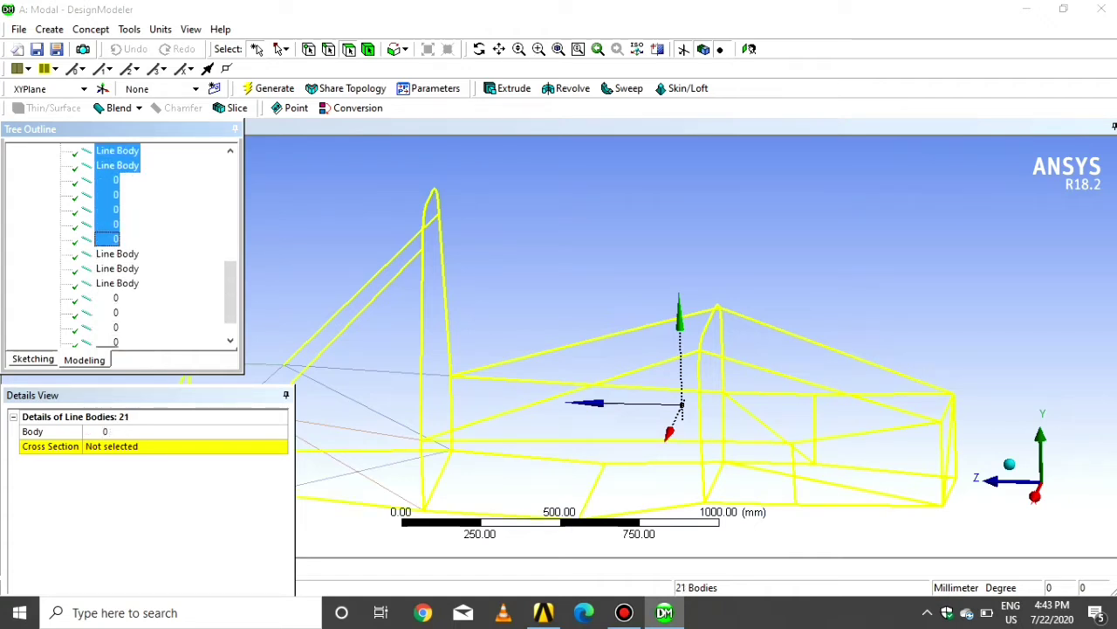
key("shift+Down")
key("shift+Down")
key("shift+Down")
key("shift+Down")
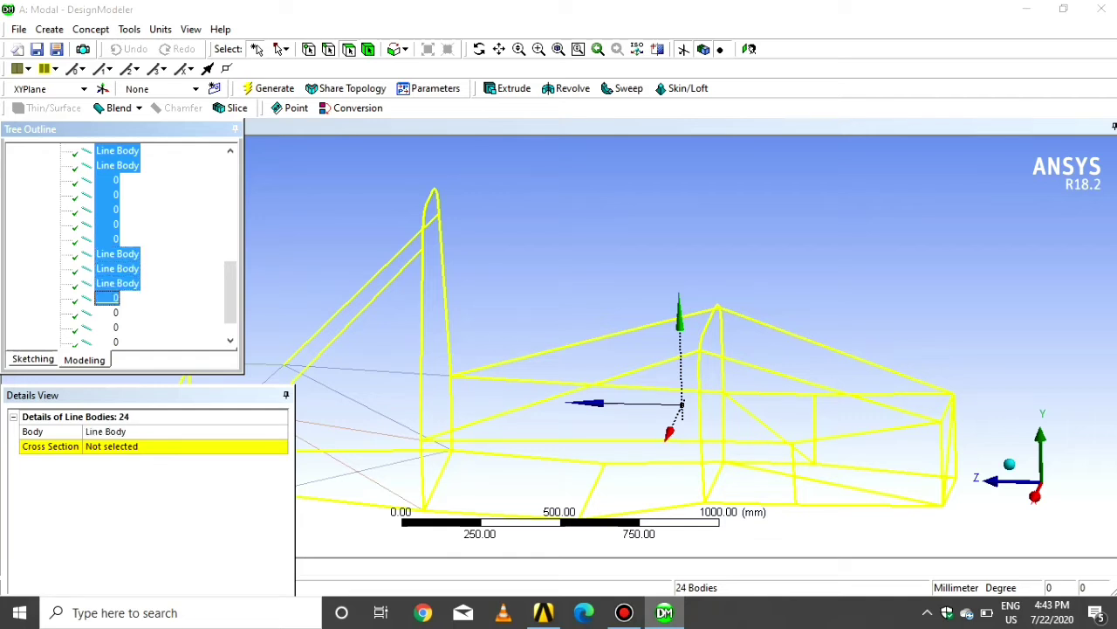
key("shift+Down")
key("shift+Down")
key("shift+Down")
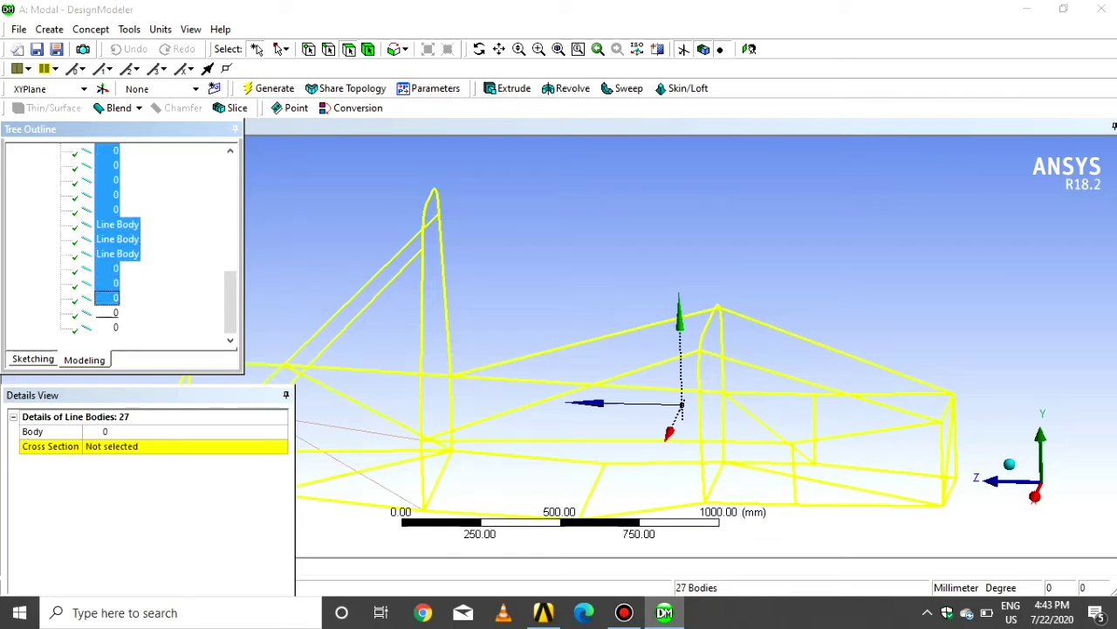
key("shift+Down")
left_click(183, 446)
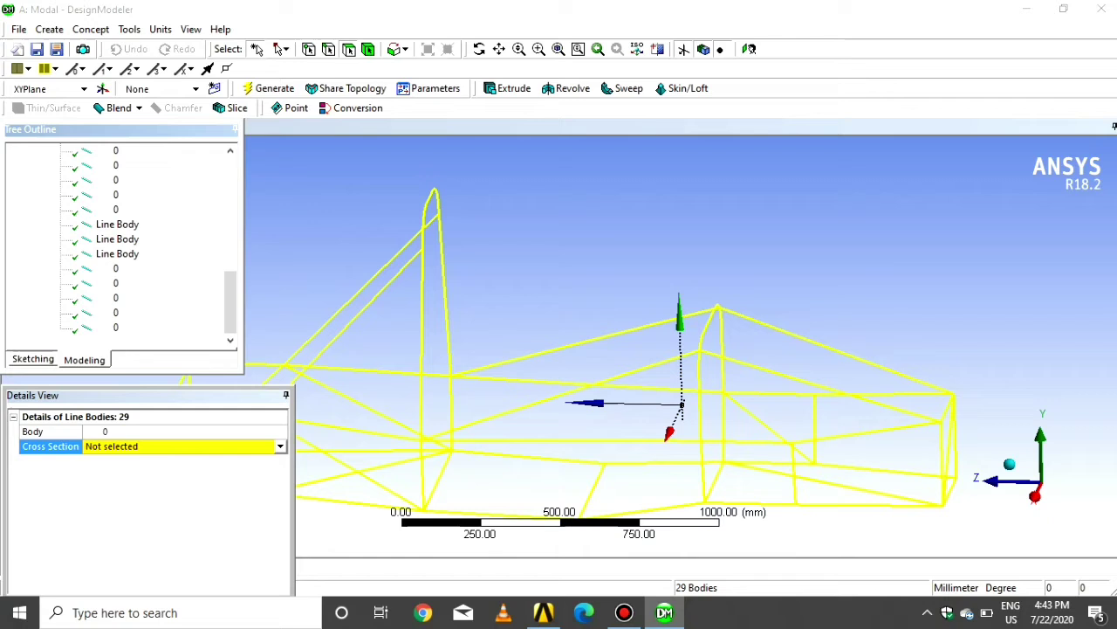
left_click(281, 446)
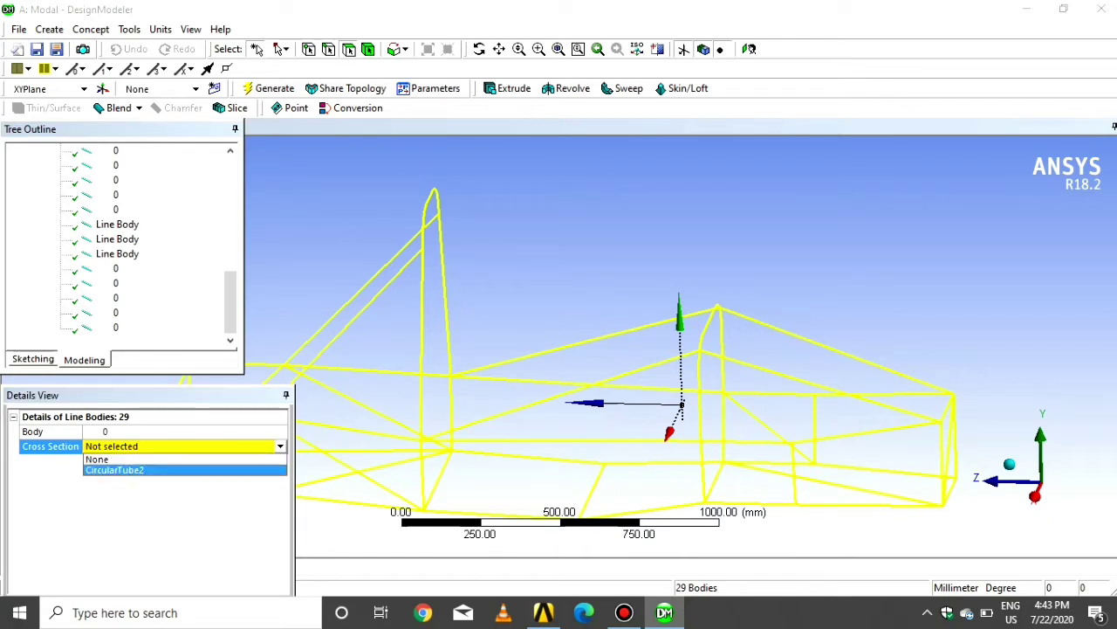
key("Return")
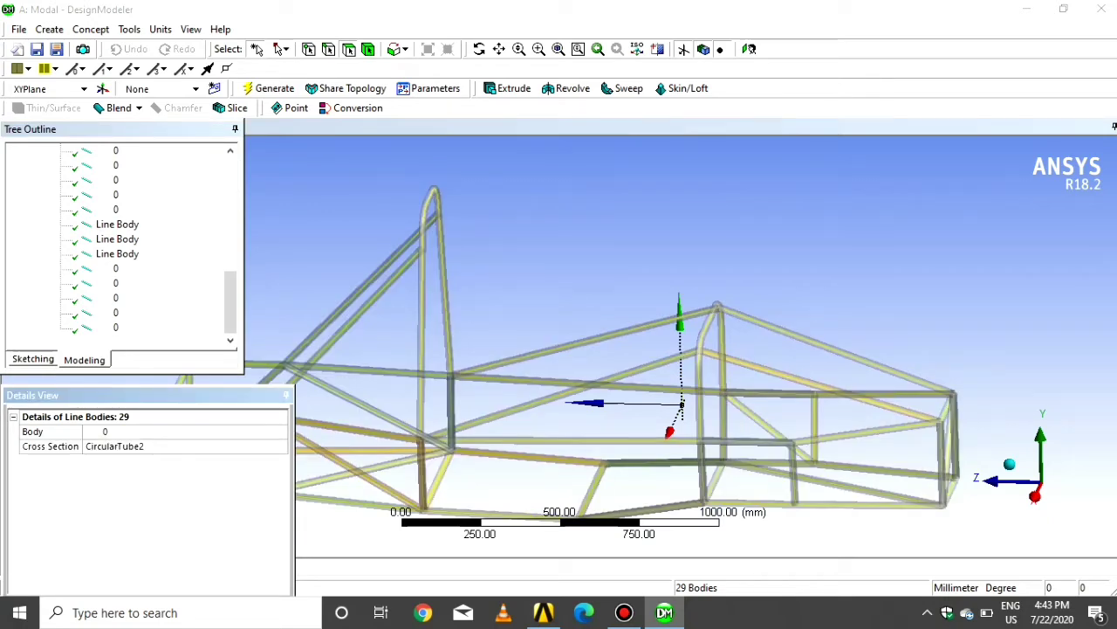
key("Escape")
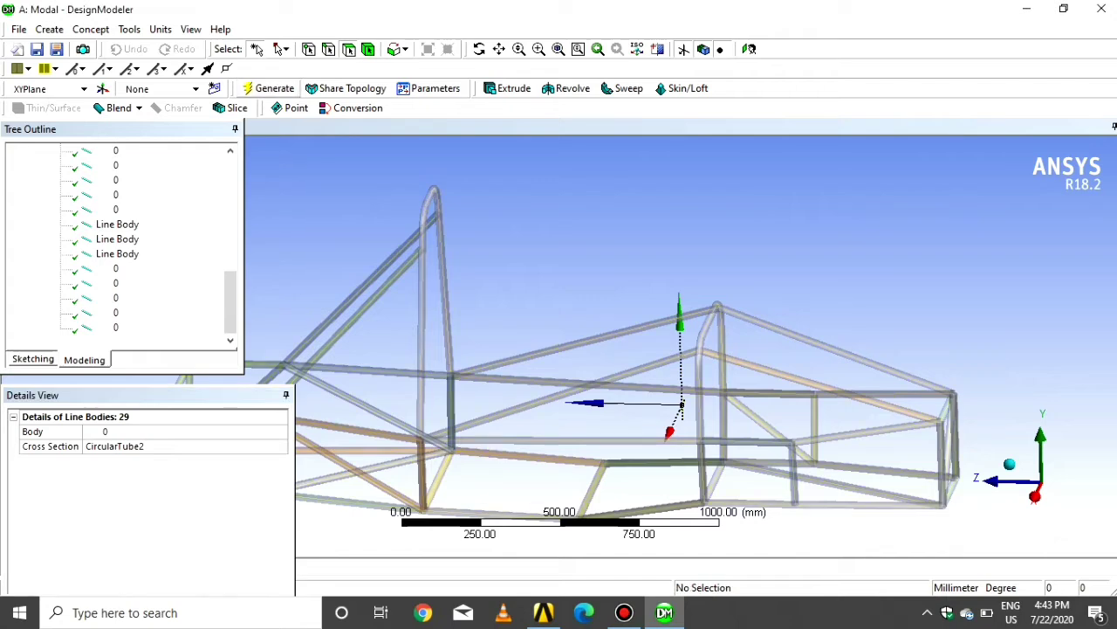
- Start a Connect feature and apply three edges where the lower side rail meets the floor cross tube mid-chassis
scroll(560, 348, "down", 5)
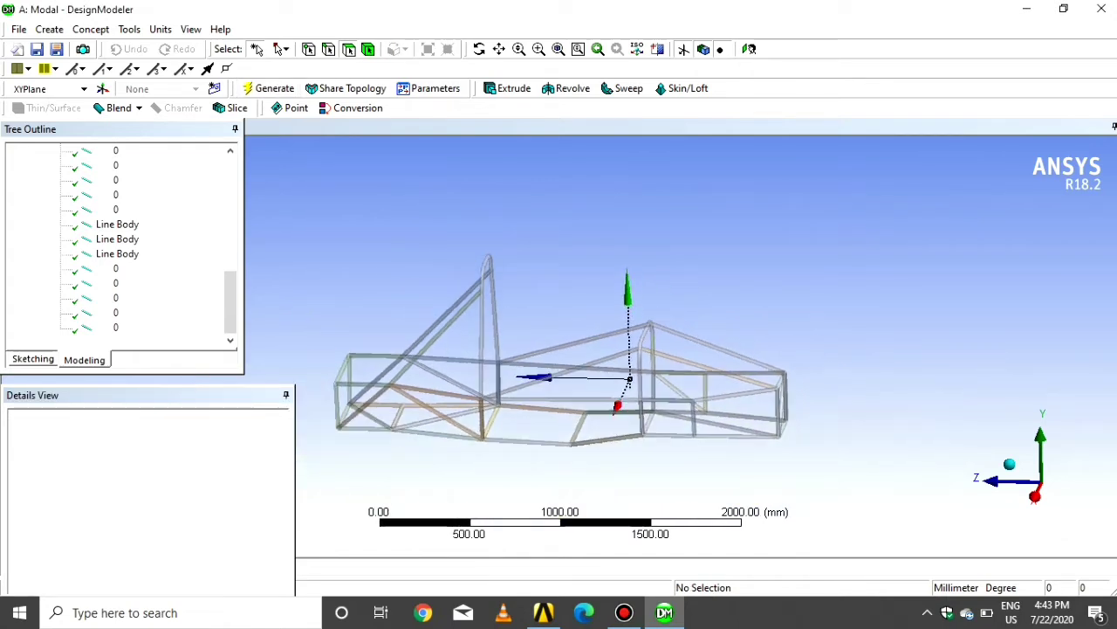
middle_click_drag(629, 379, 608, 400)
scroll(117, 253, "up", 8)
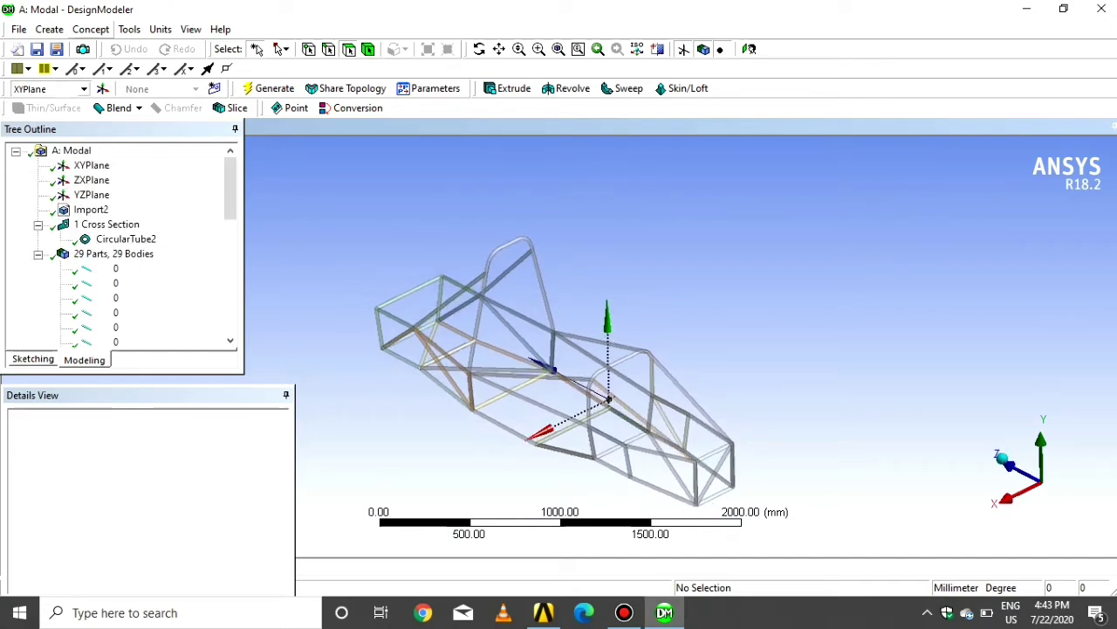
left_click(90, 29)
mouse_move(130, 30)
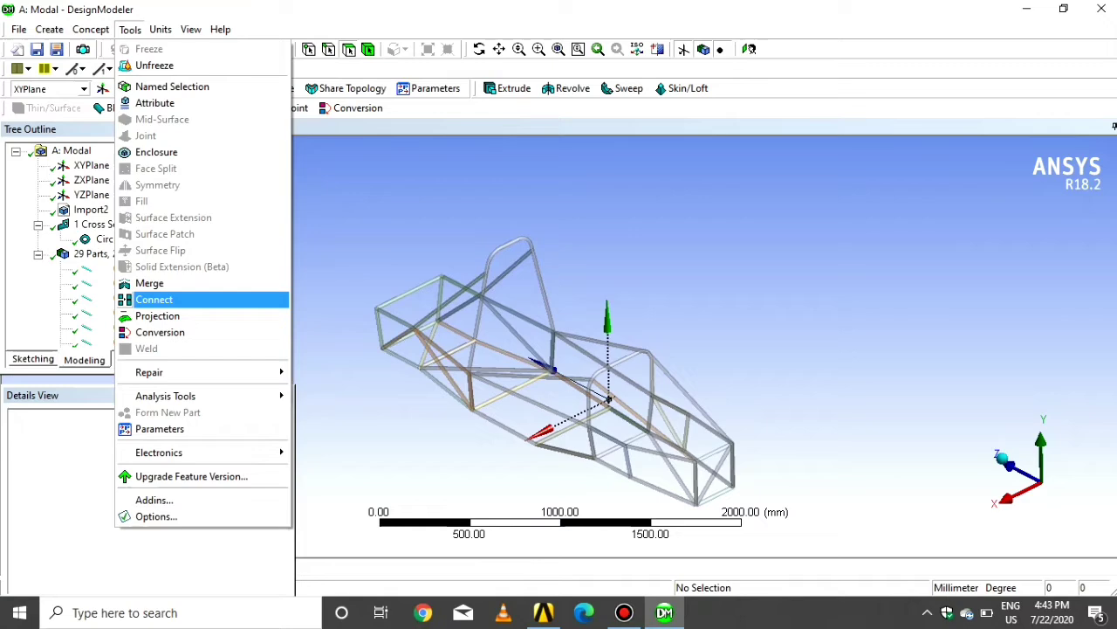
left_click(155, 300)
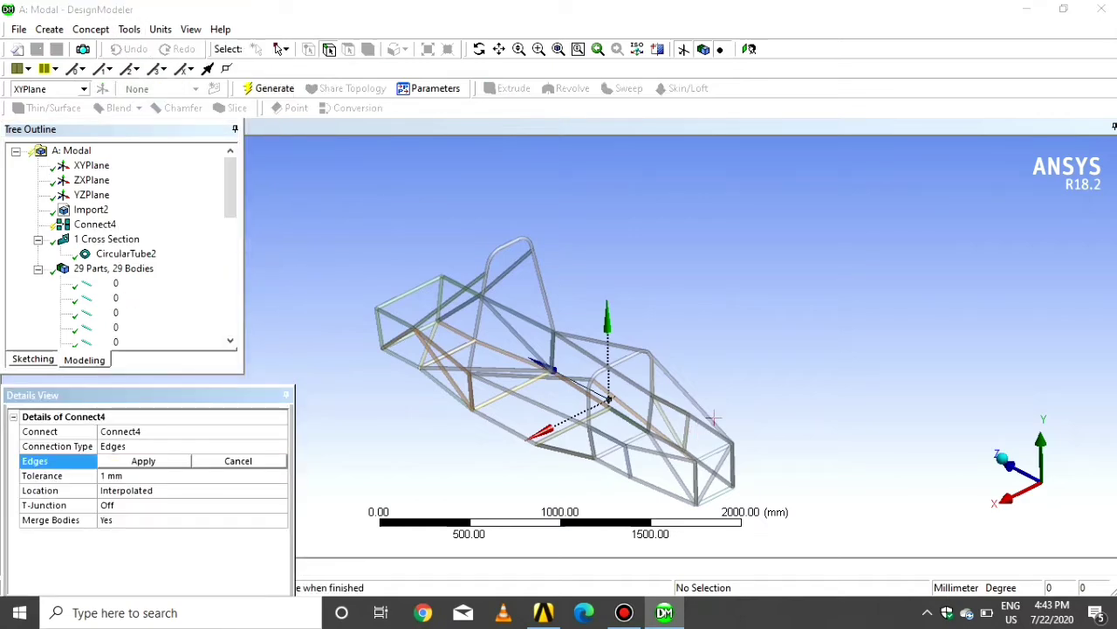
middle_click_drag(714, 418, 768, 376)
middle_click_drag(625, 370, 574, 426)
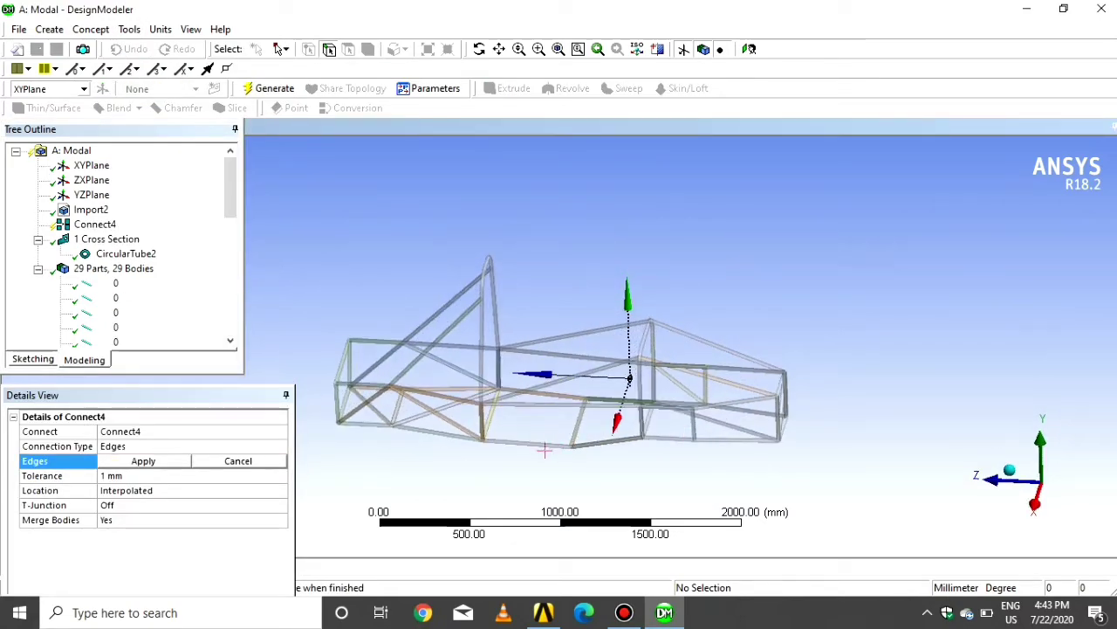
left_click(548, 445)
left_click(577, 426, "ctrl")
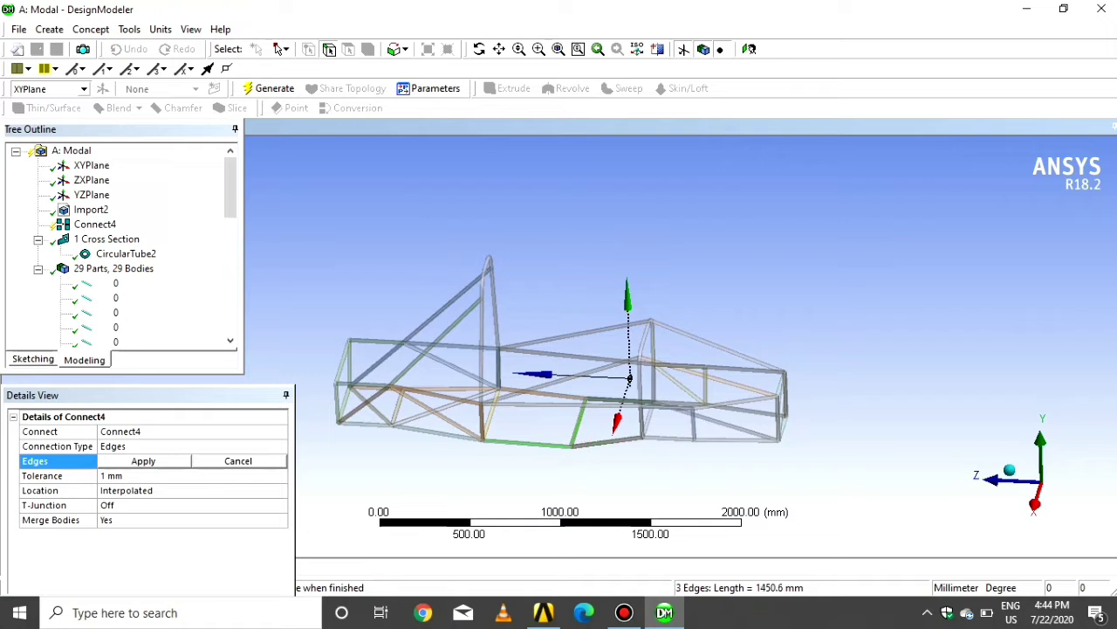
left_click(144, 460)
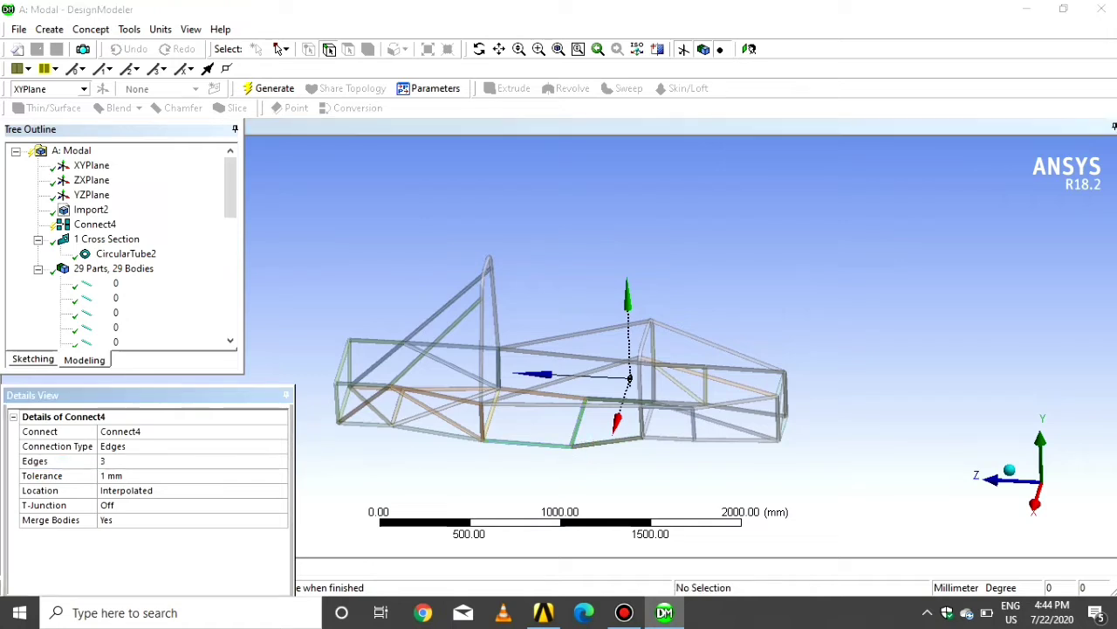
- Set the Connect feature's T-Junction option to Interpolated and generate it
left_click(143, 490)
left_click(44, 505)
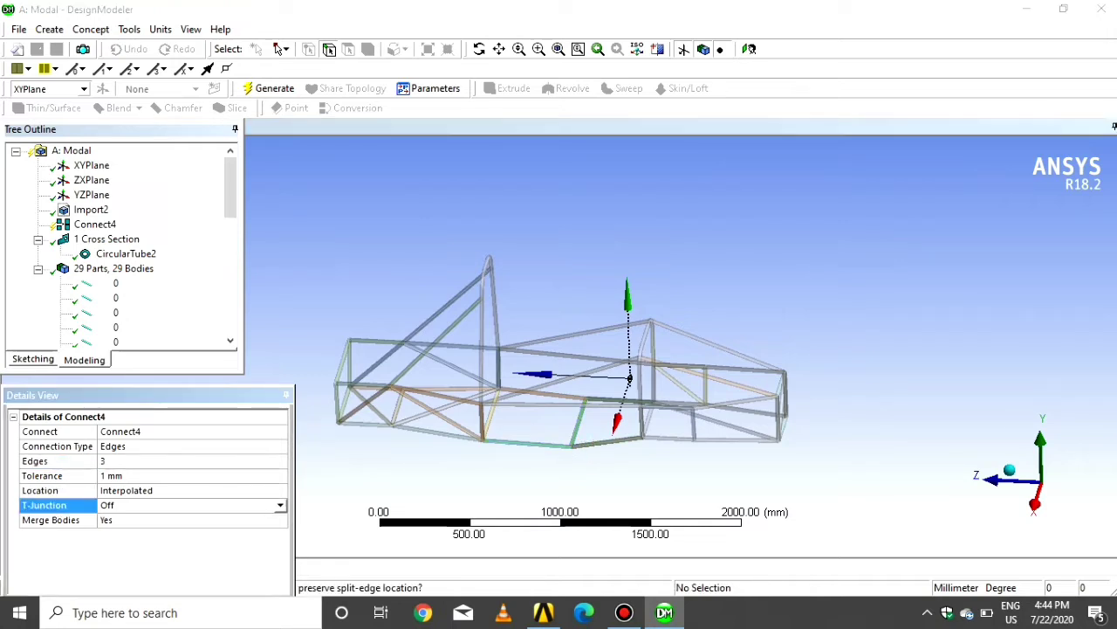
left_click(280, 504)
left_click(126, 524)
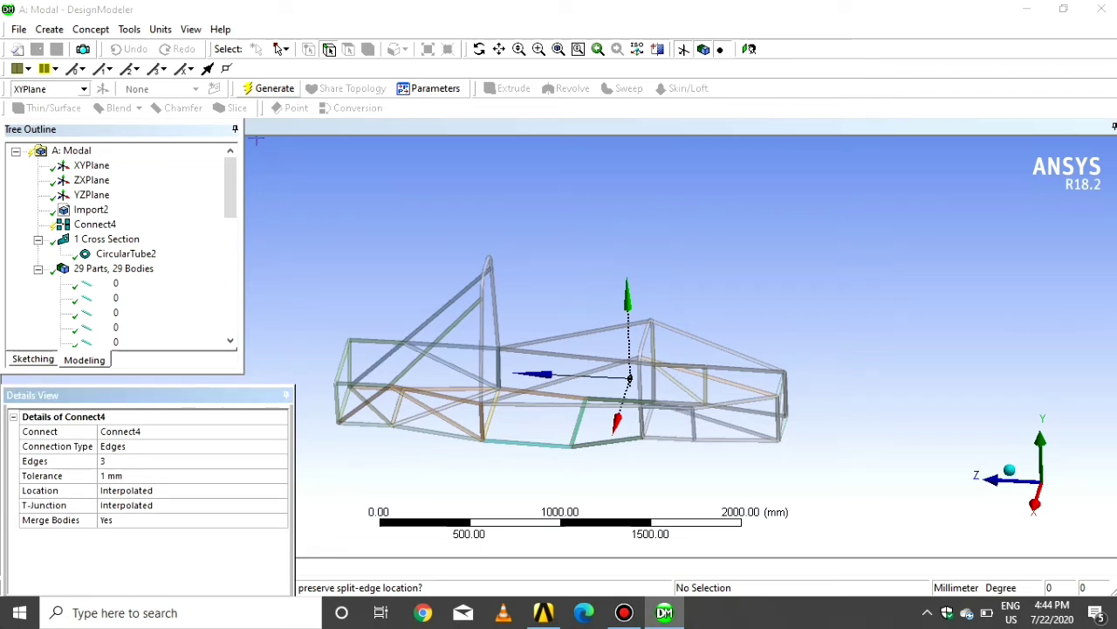
left_click(268, 89)
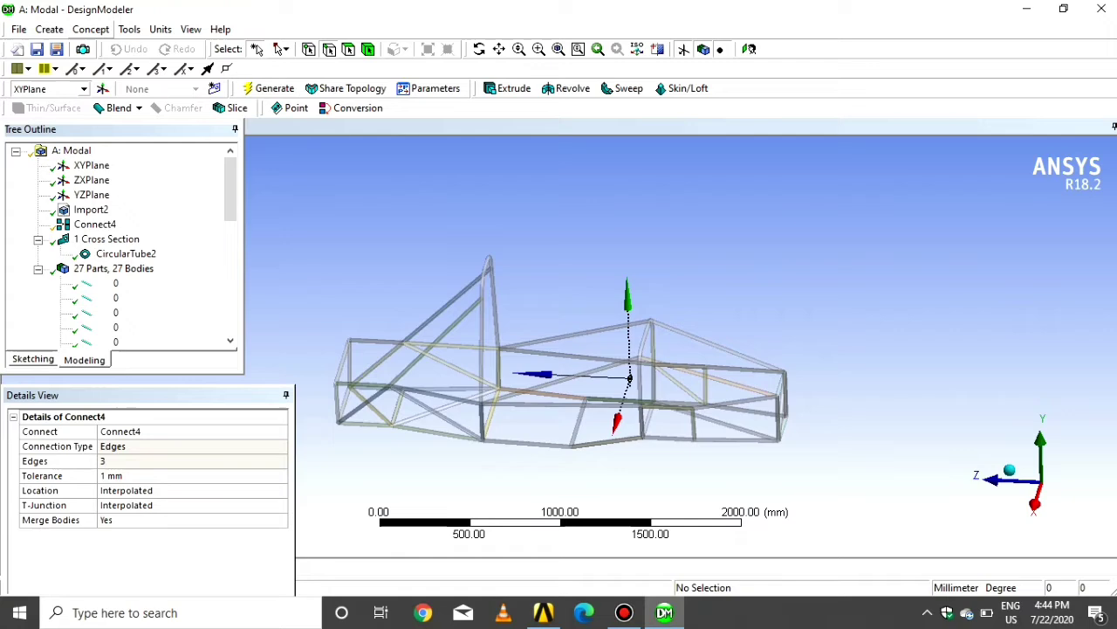
- Start a Connect feature and apply the four edges meeting at the base of the front hoop on the lower side rail
left_click(91, 29)
mouse_move(129, 29)
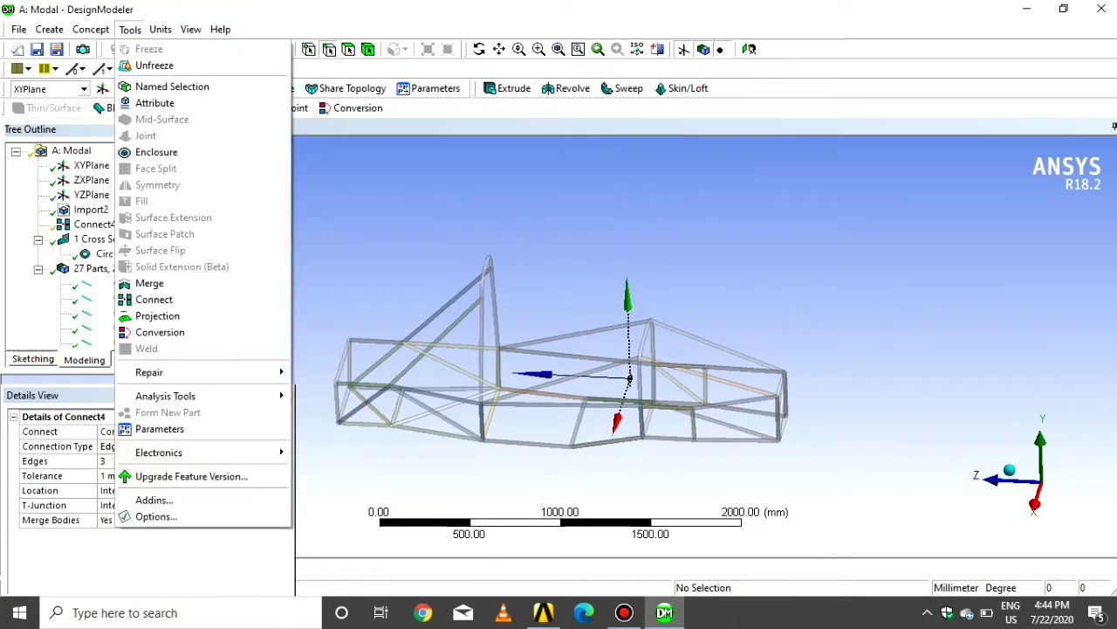
left_click(153, 299)
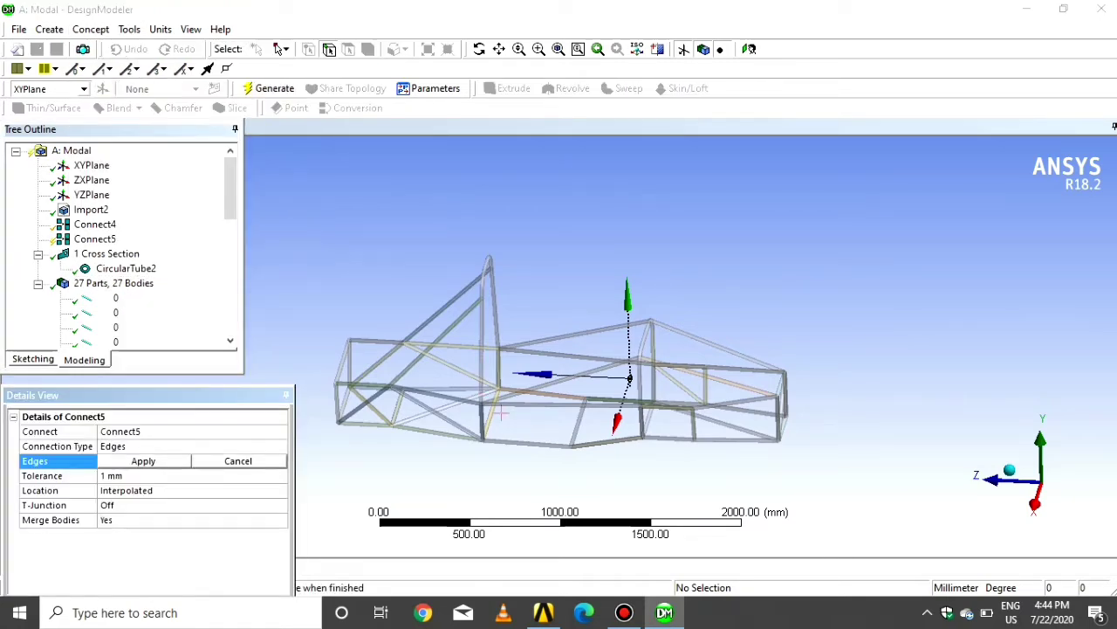
left_click(635, 444)
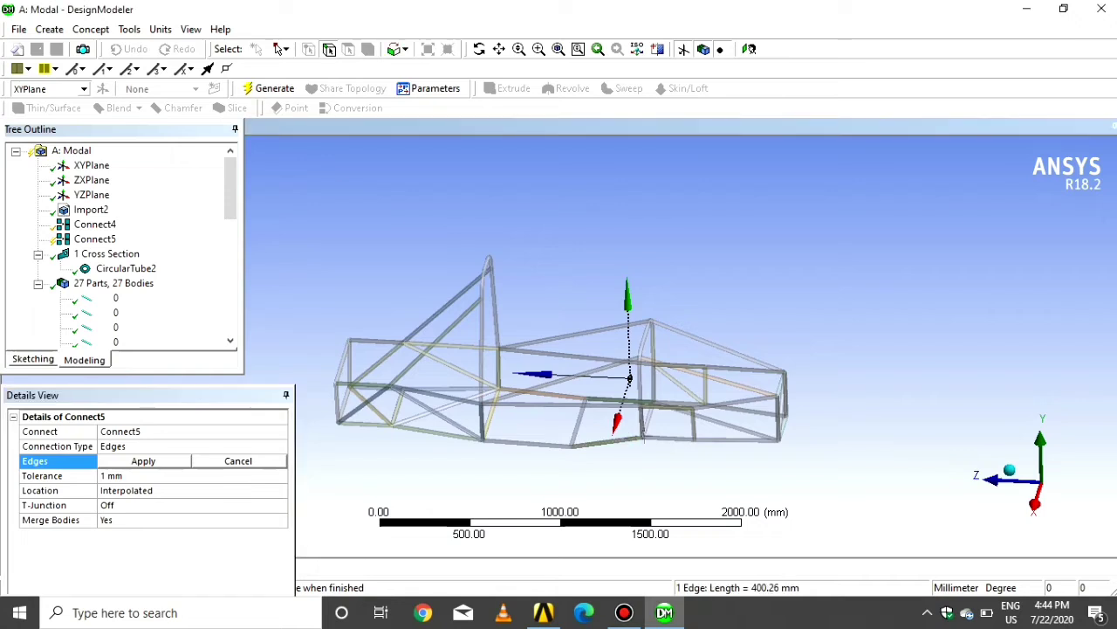
left_click(657, 430, "ctrl")
left_click(647, 419, "ctrl")
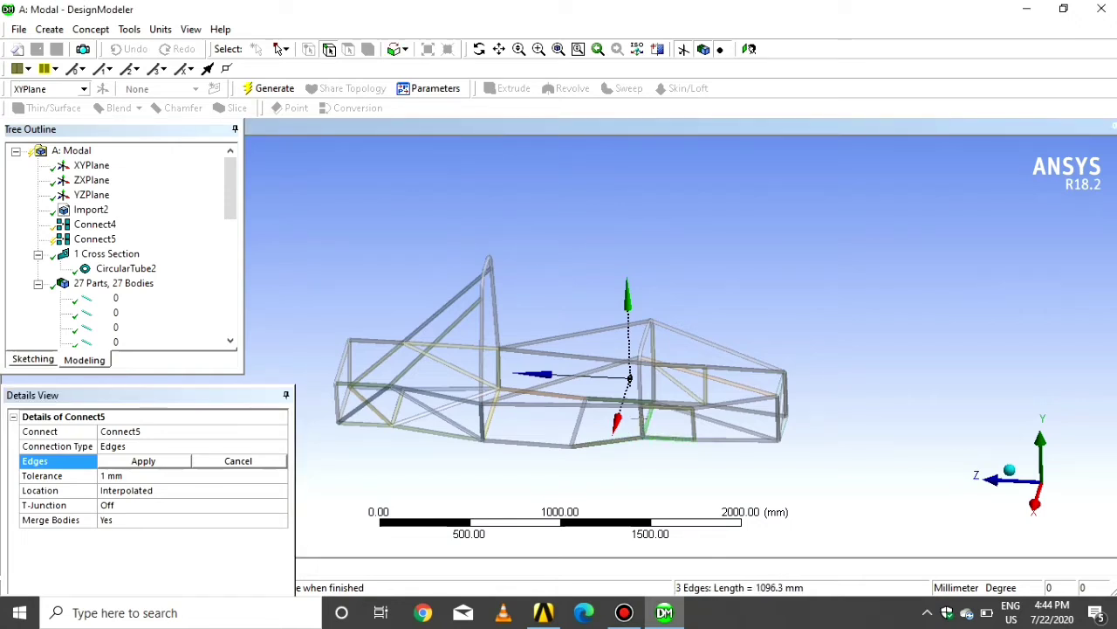
left_click(642, 423, "ctrl")
left_click(143, 460)
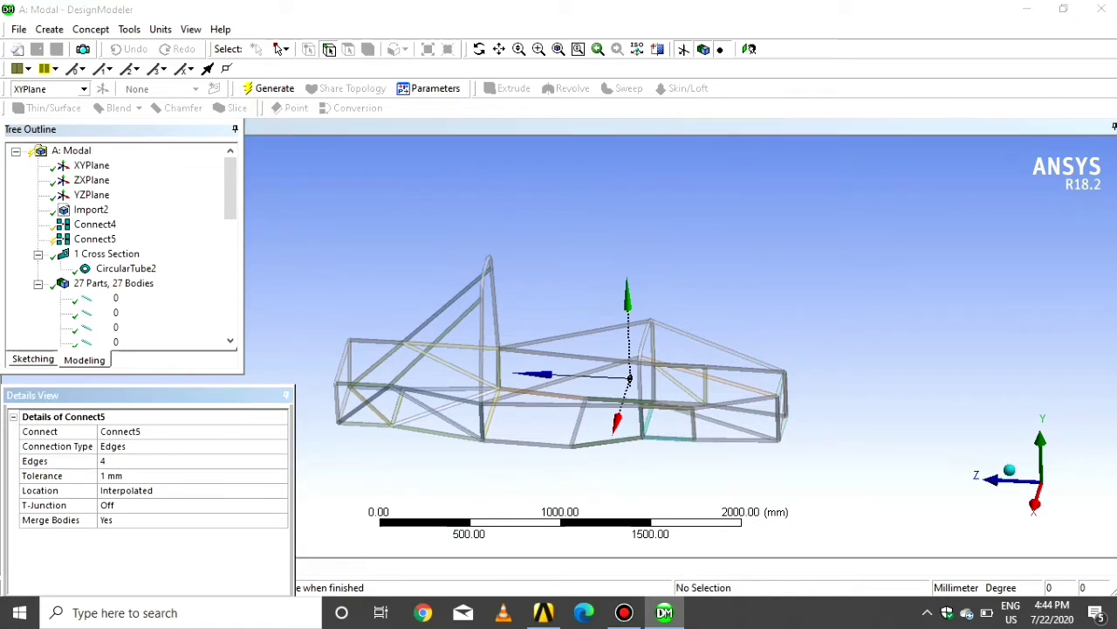
- Set T-Junction to Interpolated for the four-edge Connect feature and generate it
left_click(44, 504)
left_click(192, 504)
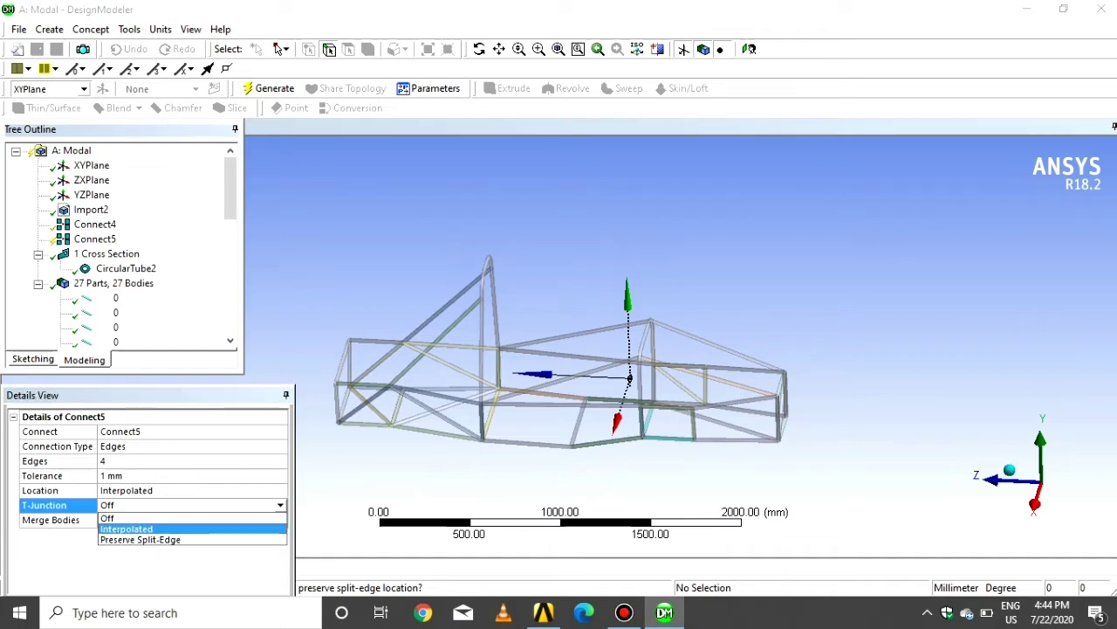
left_click(127, 528)
left_click(274, 88)
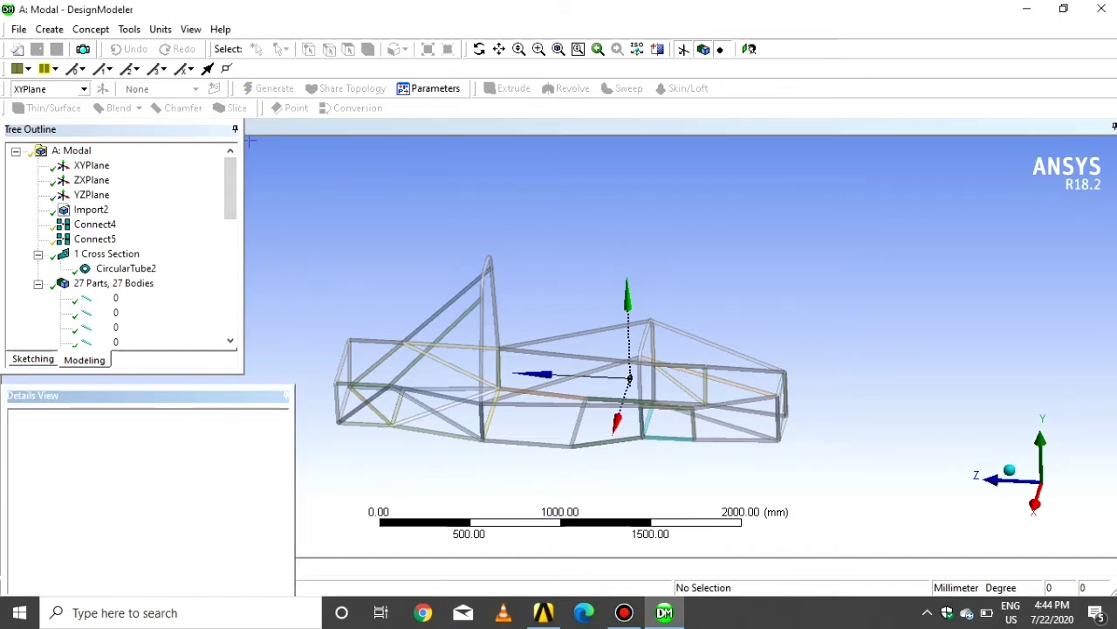
- Start another Connect feature and apply the five edges meeting at the front hoop's base on the opposite lower side rail
scroll(558, 366, "down", 1)
middle_click_drag(663, 367, 463, 388)
middle_click_drag(515, 354, 555, 334)
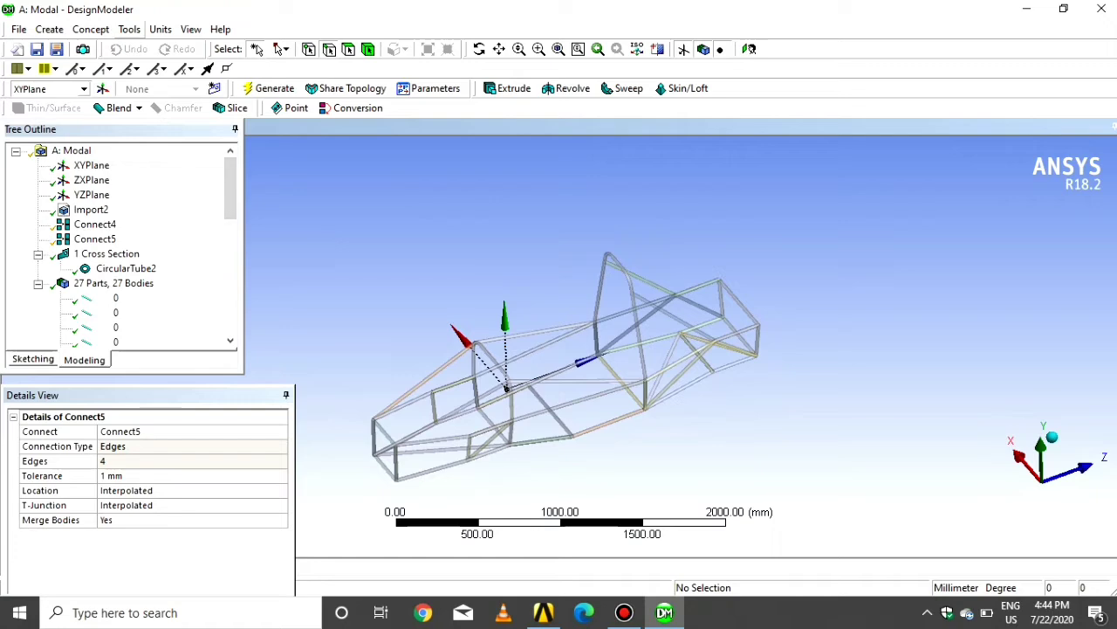
left_click(91, 29)
mouse_move(130, 29)
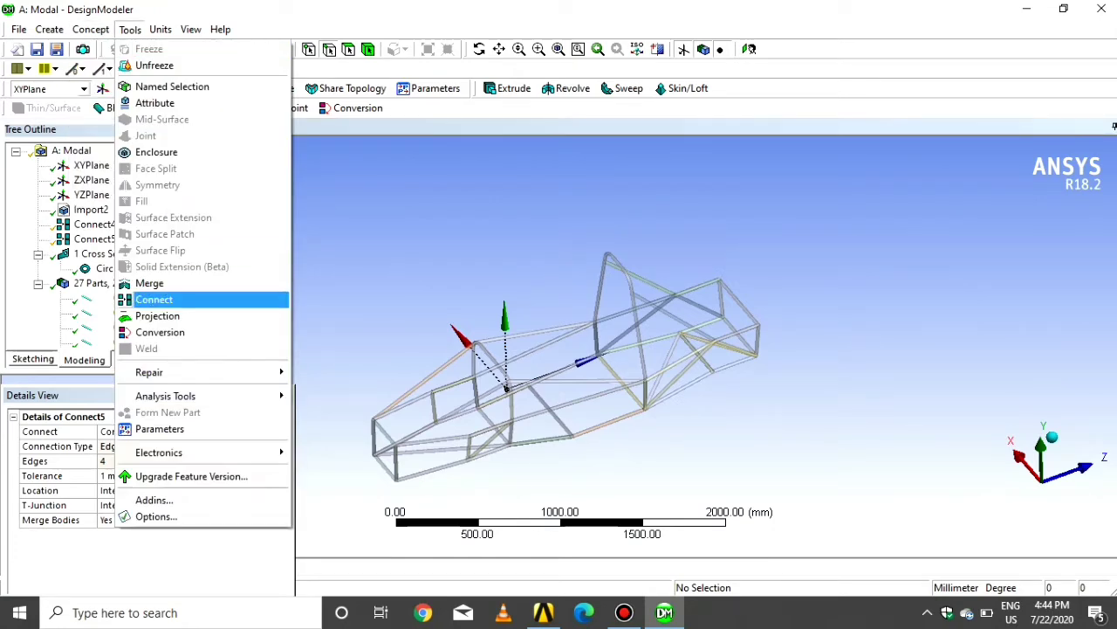
left_click(154, 299)
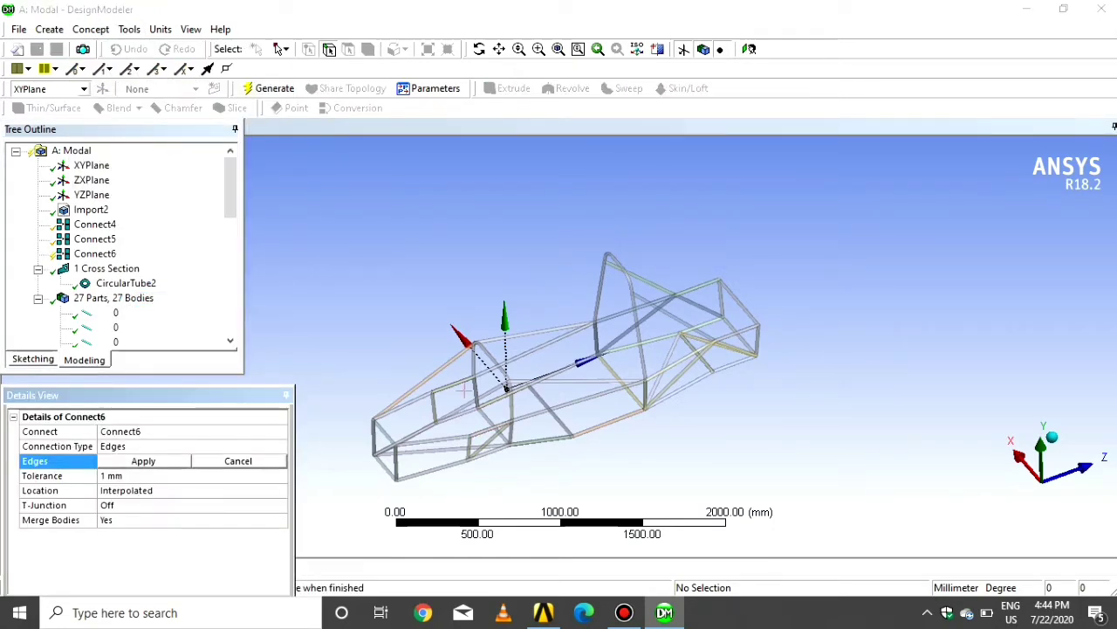
middle_click_drag(466, 440, 533, 450)
left_click(489, 449)
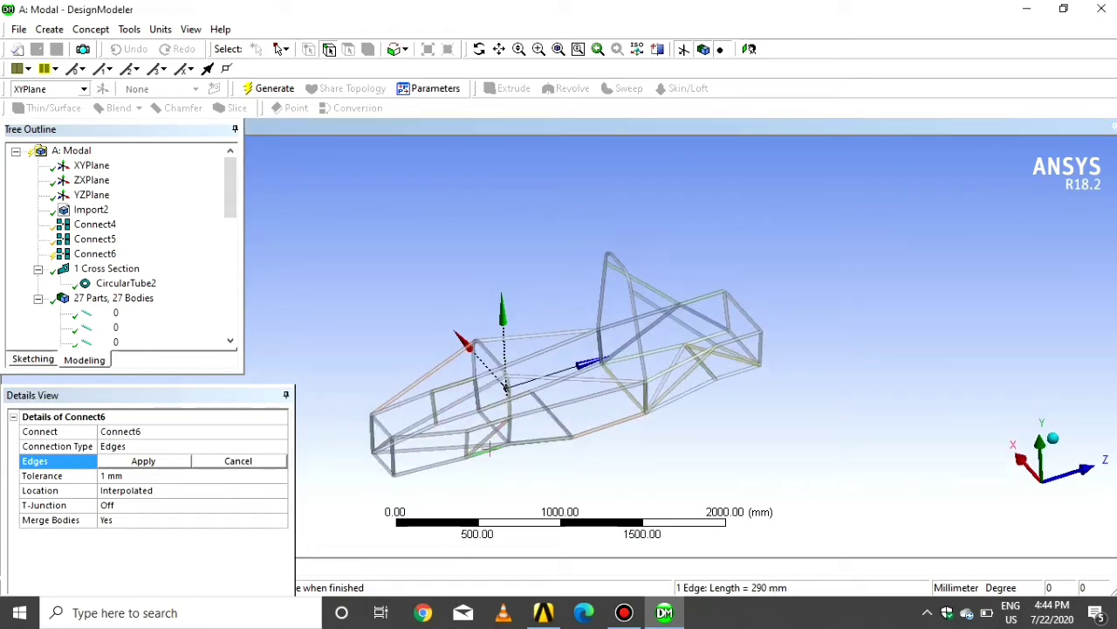
left_click(491, 446, "ctrl")
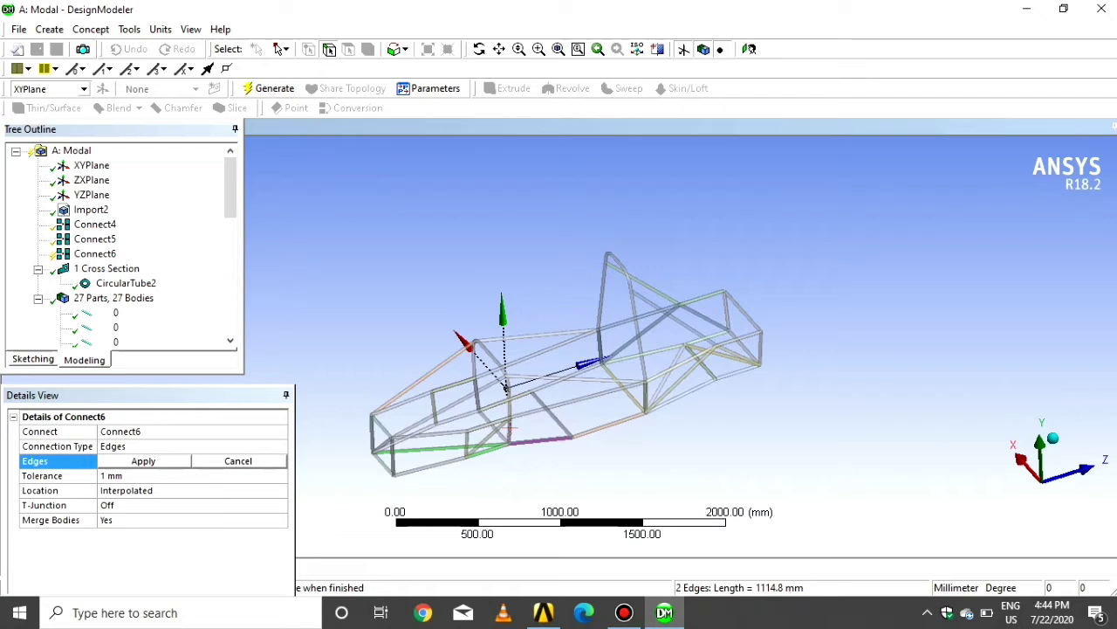
left_click(508, 432, "ctrl")
left_click(504, 433, "ctrl")
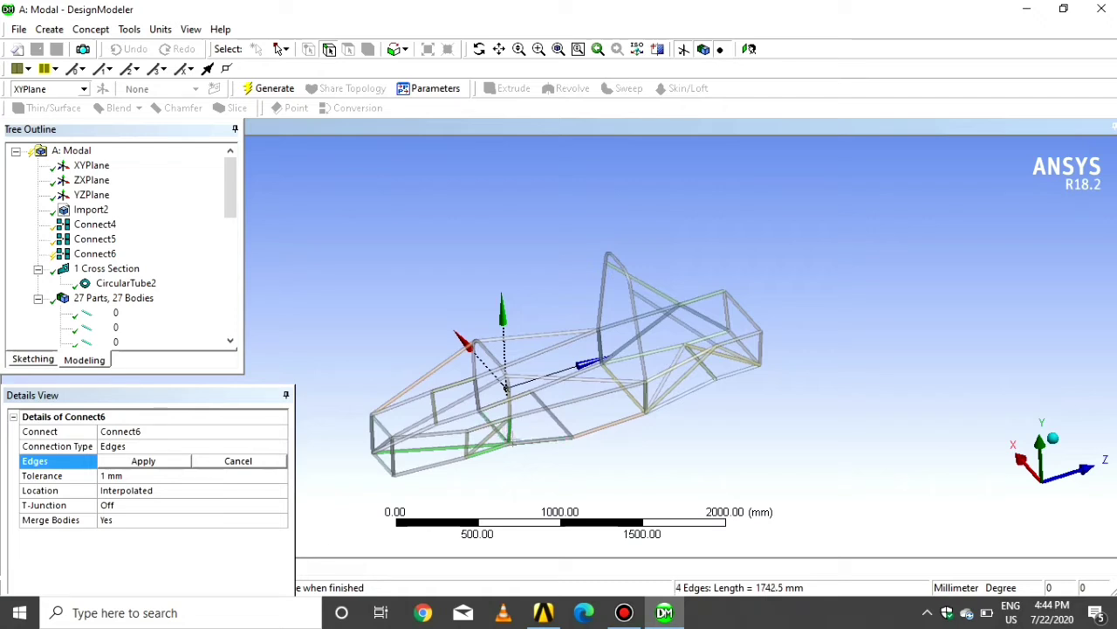
left_click(537, 438, "ctrl")
left_click(143, 460)
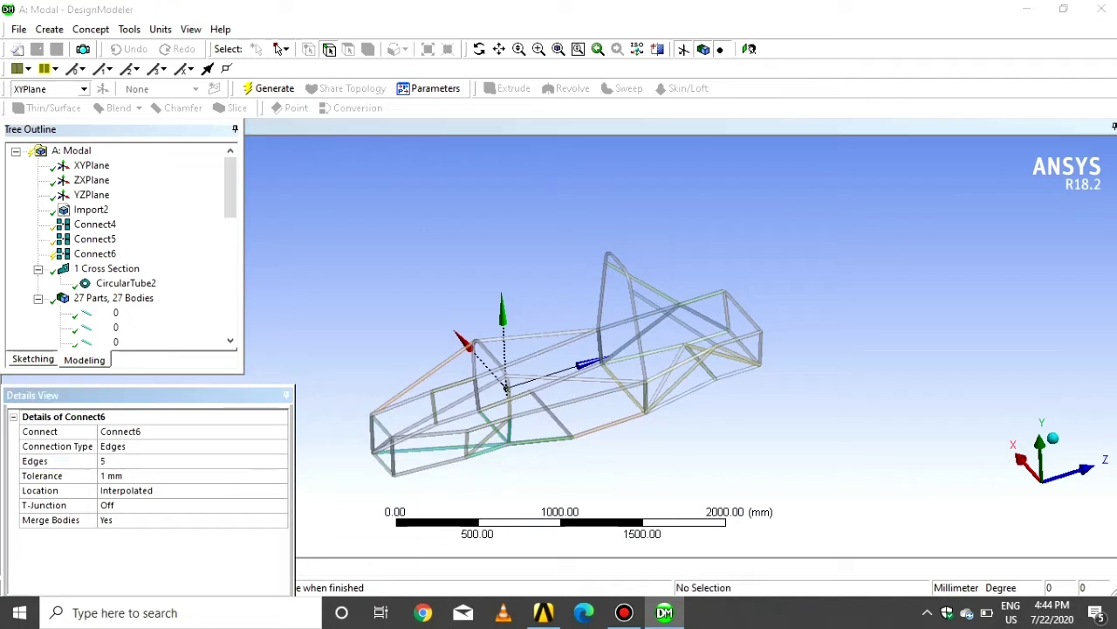
- Set T-Junction to Interpolated for the five-edge Connect feature and generate it
left_click(143, 505)
left_click(279, 504)
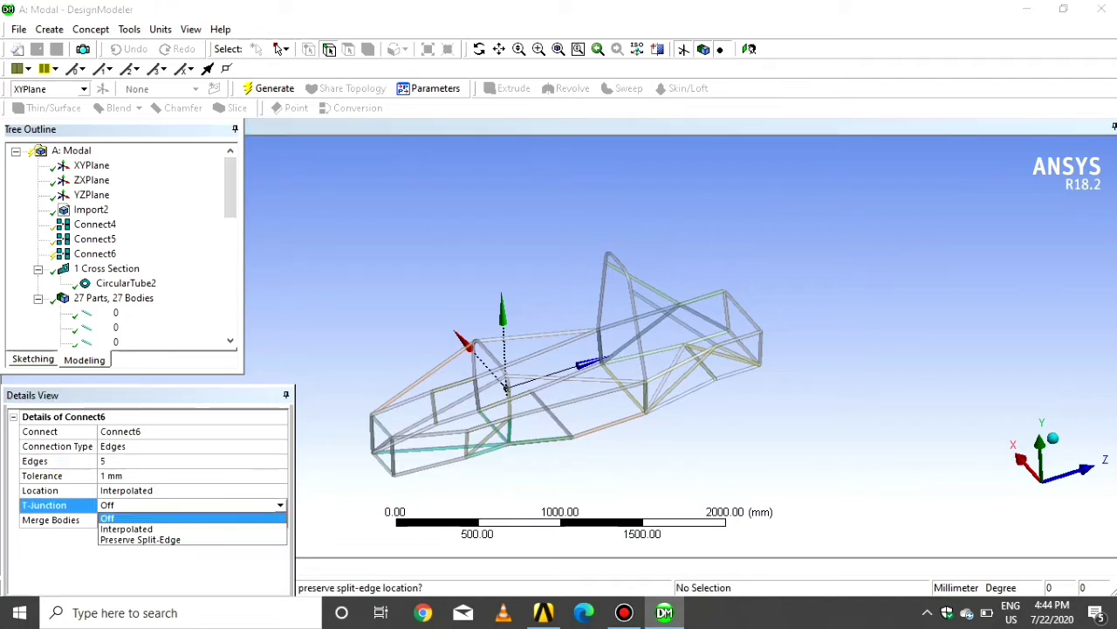
left_click(131, 527)
key("F5")
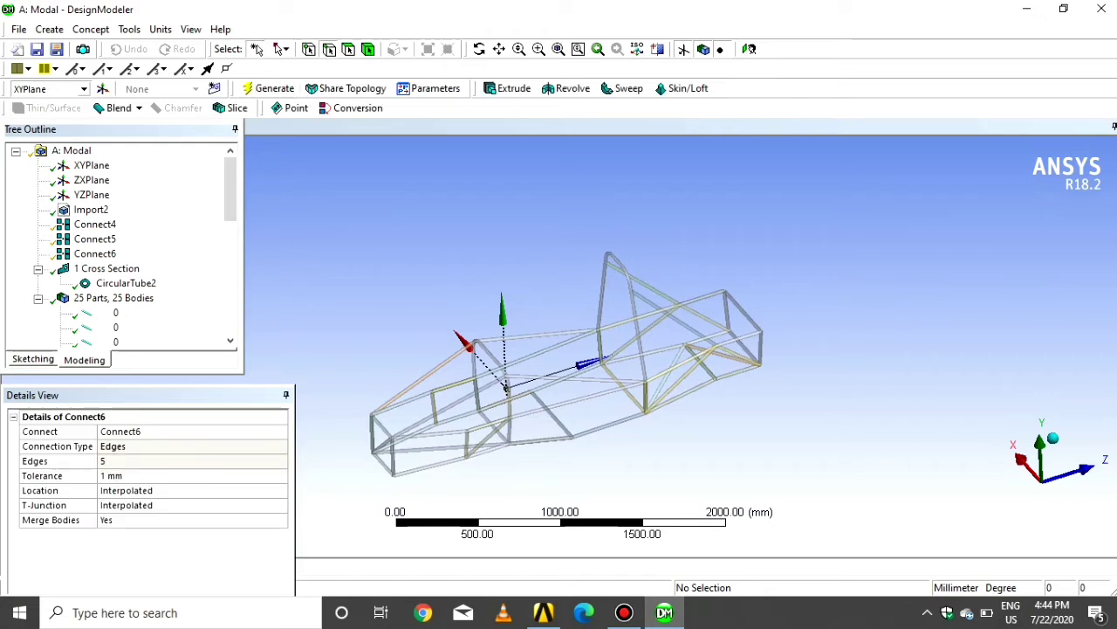
- Start a Boolean with the Unite operation, box-select all the chassis line bodies and apply them as tool bodies
left_click(94, 238)
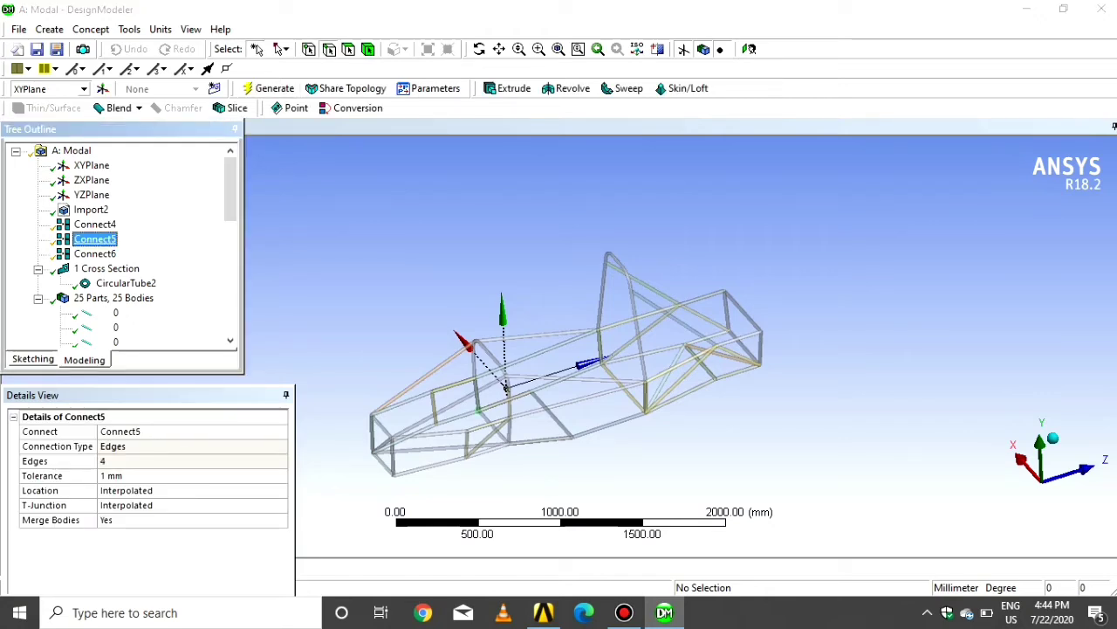
middle_click_drag(434, 434, 655, 323)
middle_click_drag(873, 366, 900, 367)
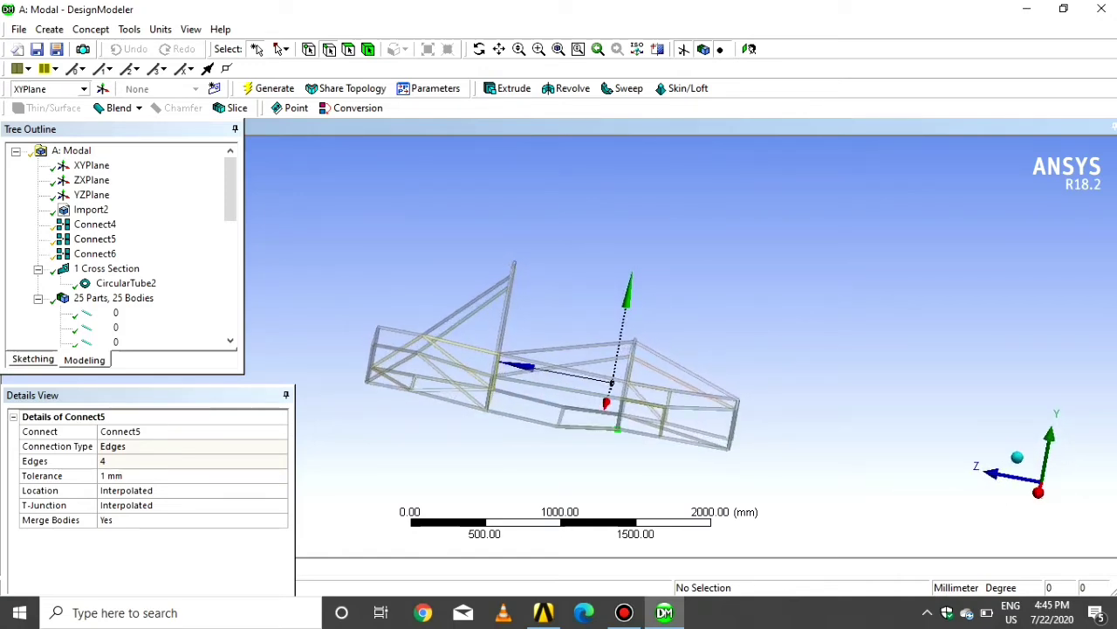
left_click(89, 29)
mouse_move(50, 29)
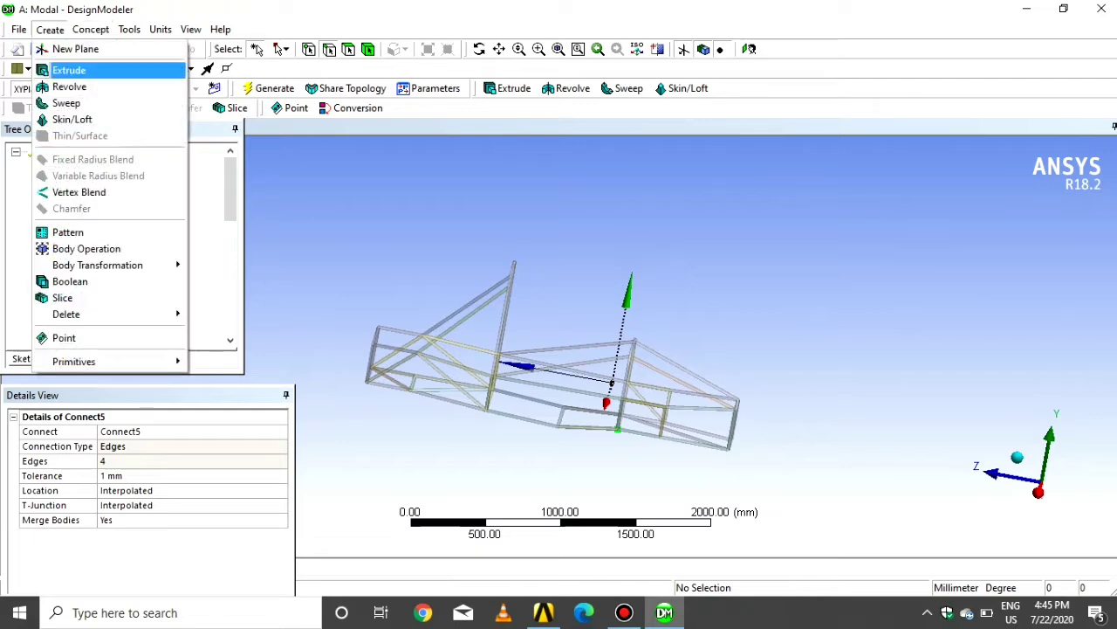
left_click(69, 281)
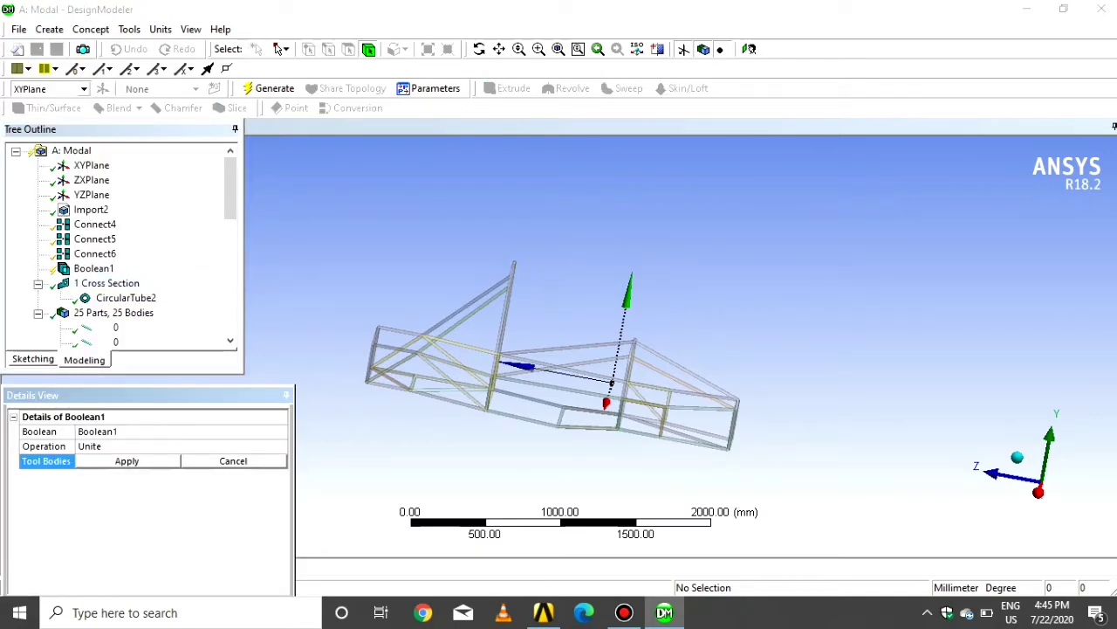
left_click(277, 49)
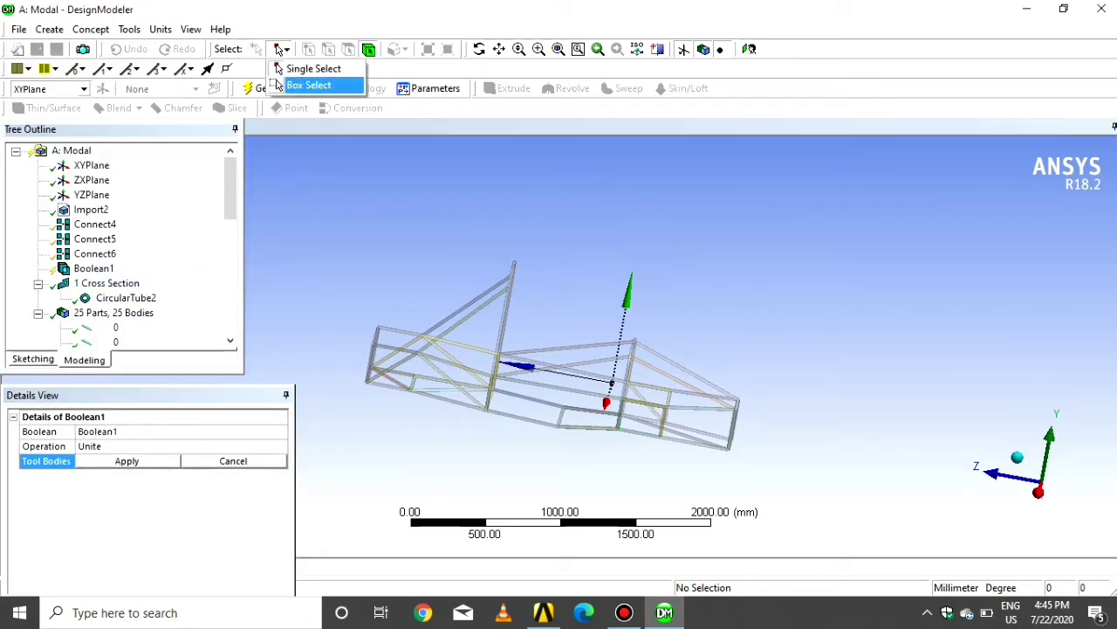
left_click(317, 85)
left_click_drag(313, 201, 818, 512)
left_click(127, 461)
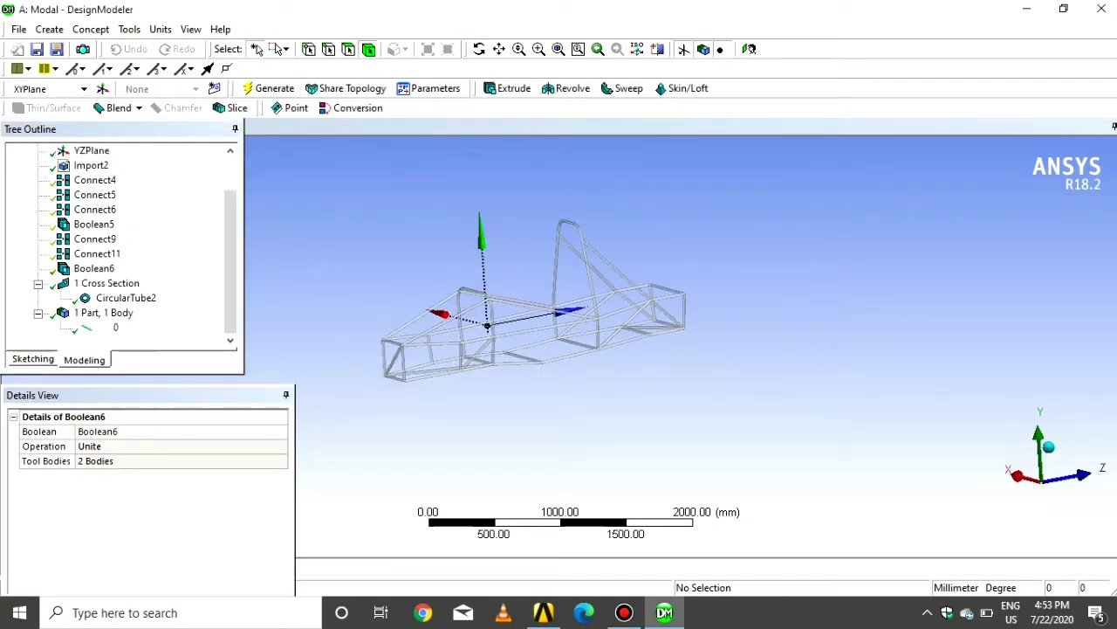
- Switch to Workbench and open the Modal system's Model in Mechanical
middle_click_drag(559, 323, 585, 305)
left_click(624, 612)
scroll(559, 344, "up", 2)
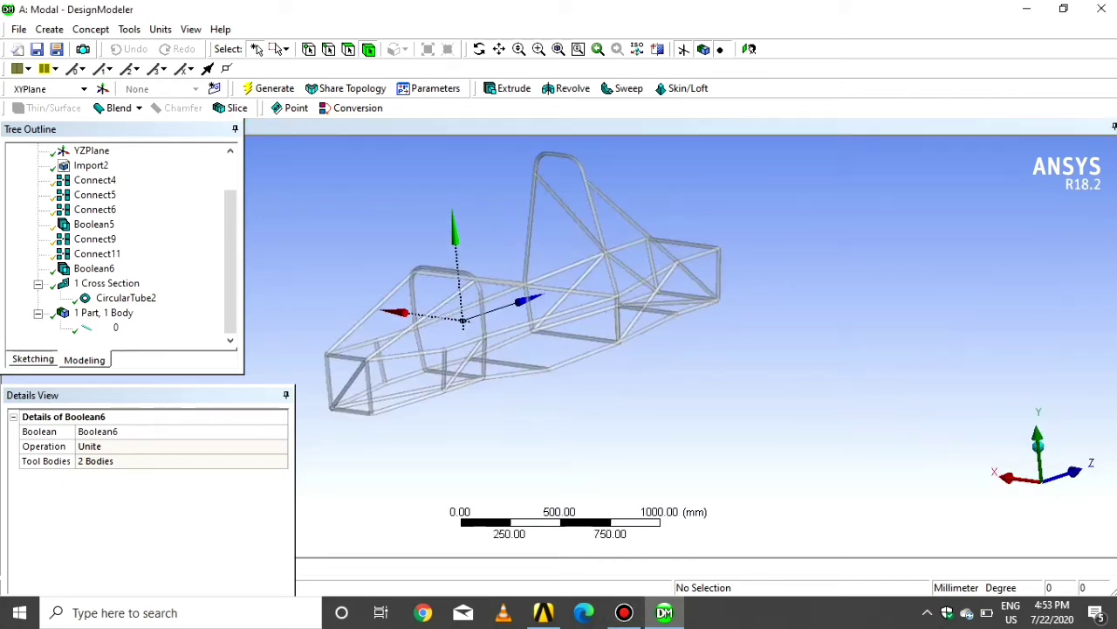
left_click(543, 612)
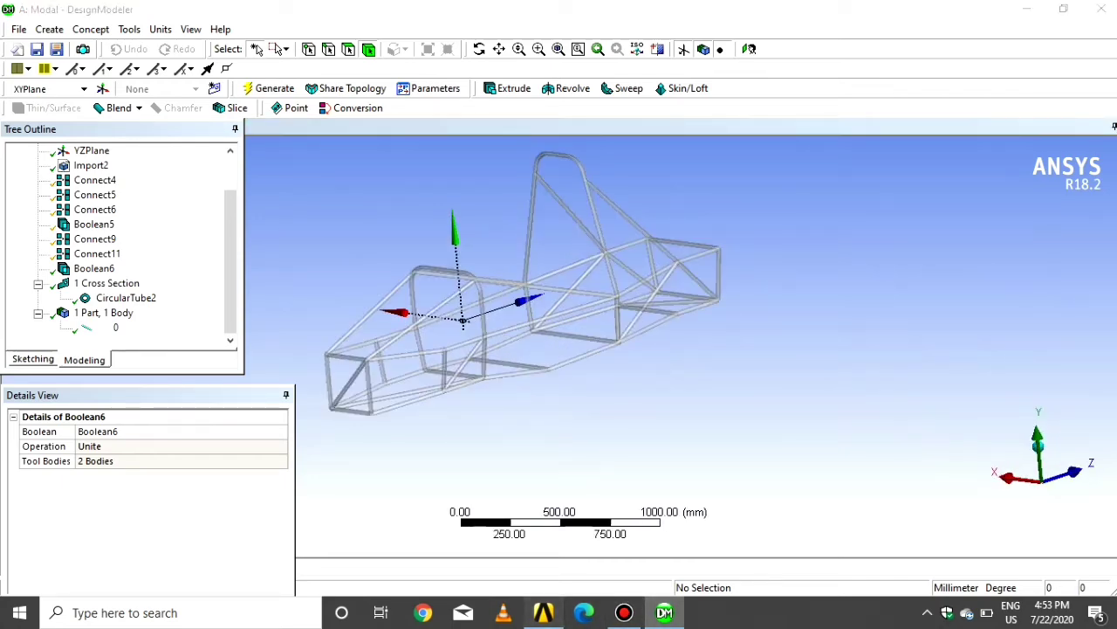
double_click(230, 207)
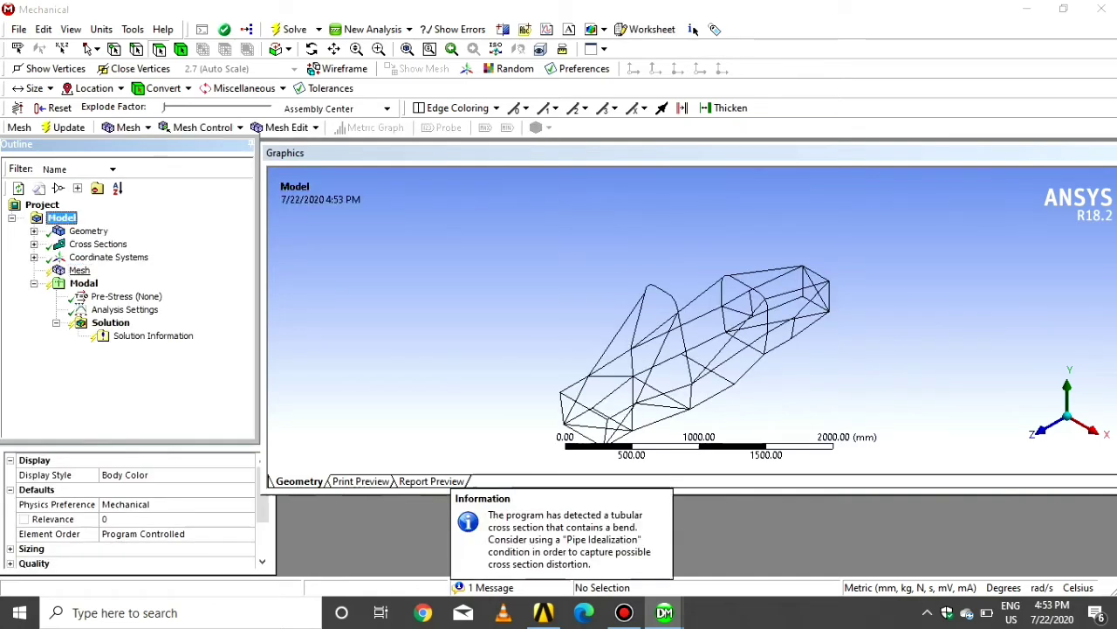
- Generate the mesh for the chassis line body with the default mesh settings
right_click(77, 270)
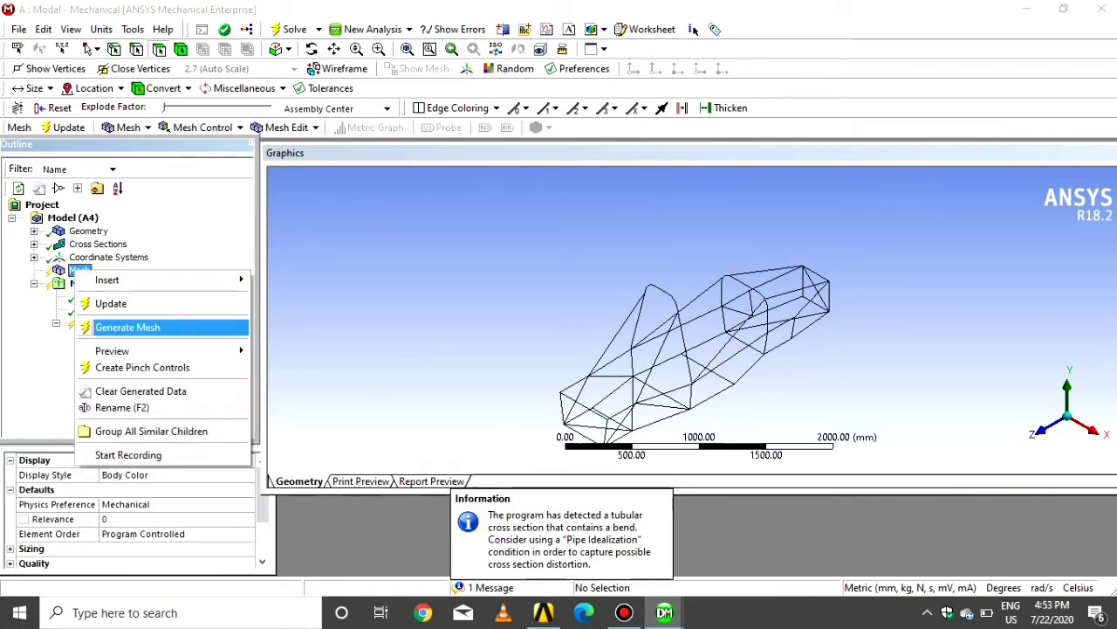
left_click(131, 328)
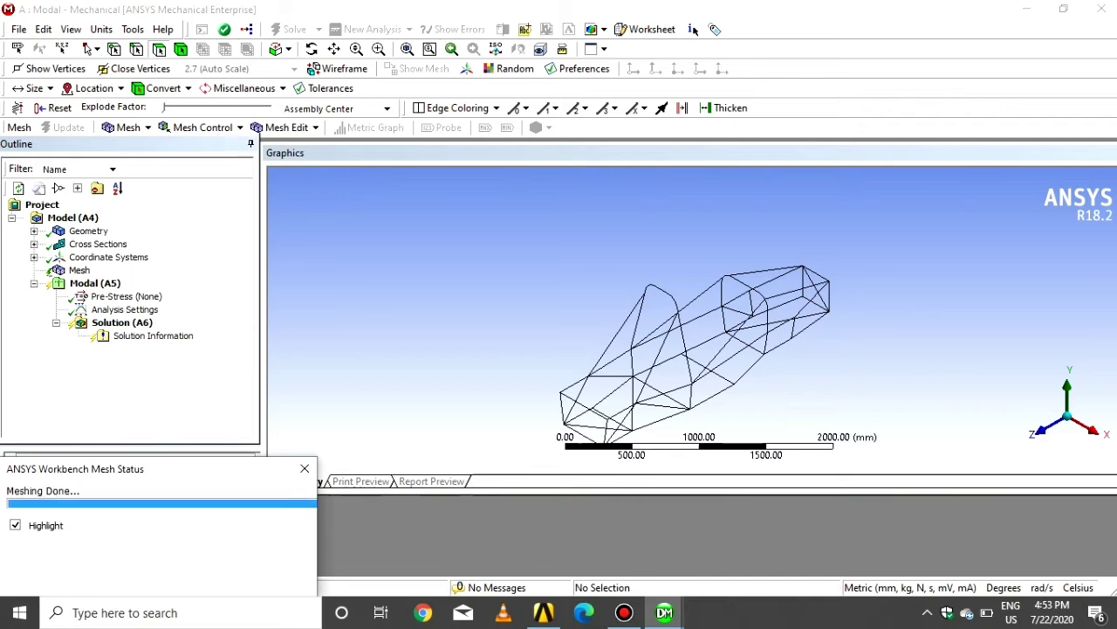
- Enlarge the graphics area and examine the chassis beam mesh closely from several angles
middle_click_drag(622, 338, 699, 325)
scroll(700, 325, "down", 3)
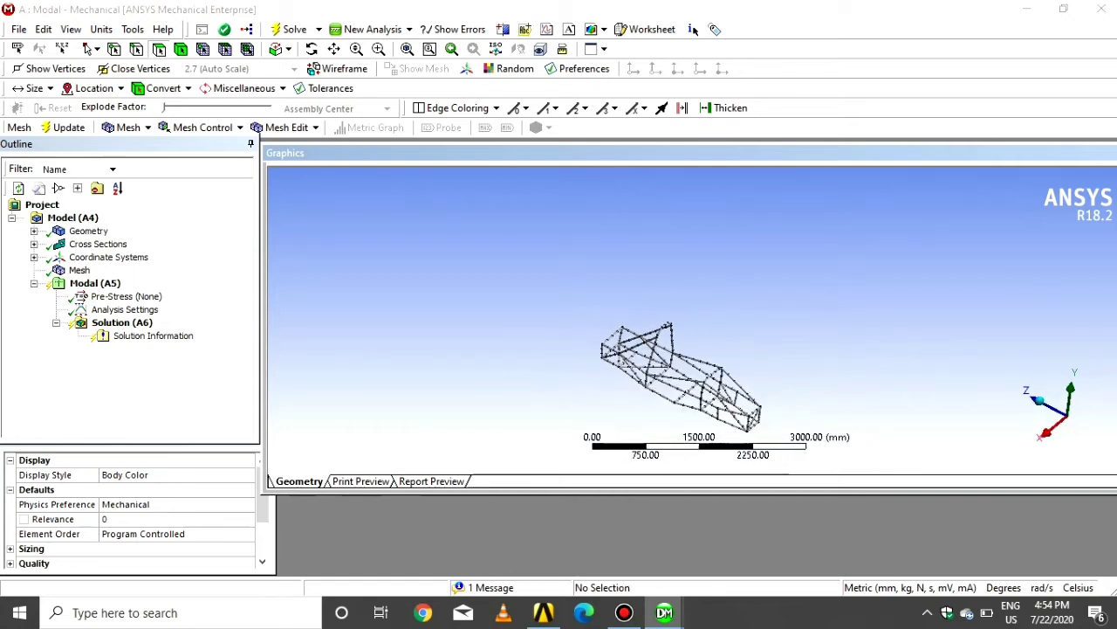
middle_click_drag(685, 363, 656, 263)
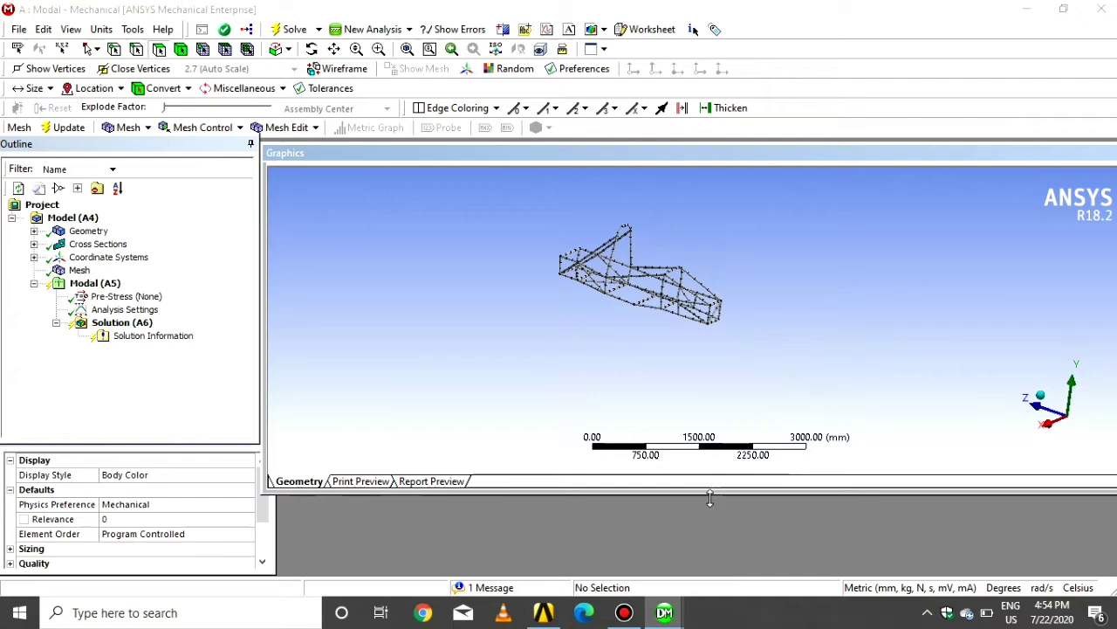
left_click_drag(709, 496, 713, 563)
scroll(693, 354, "up", 3)
middle_click_drag(688, 346, 703, 477, "ctrl")
scroll(699, 355, "up", 6)
middle_click_drag(672, 434, 735, 327, "ctrl")
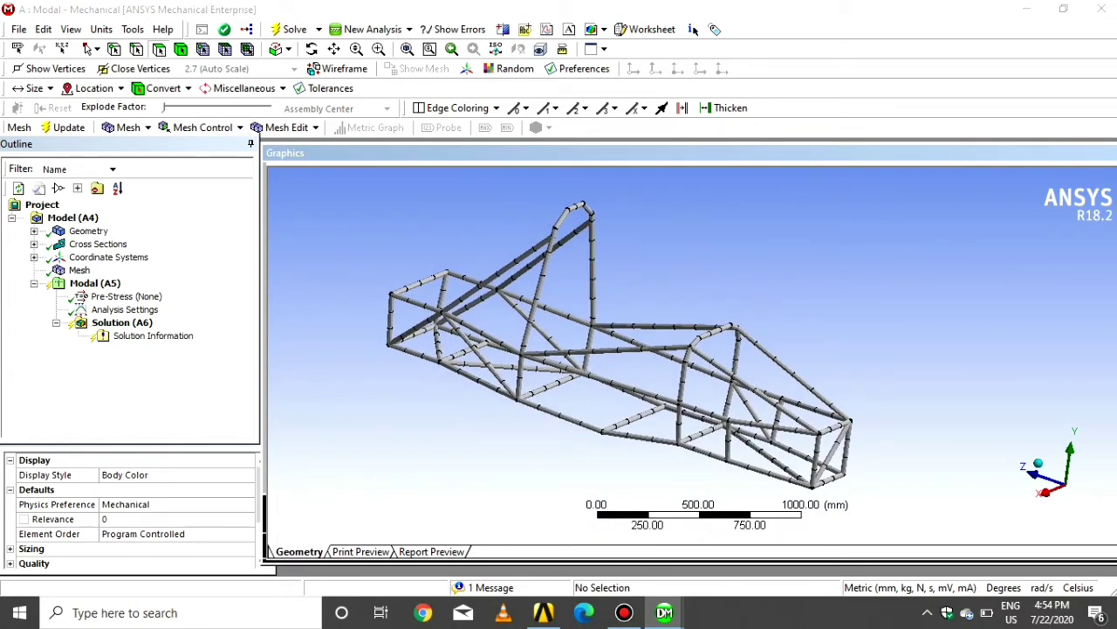
- In the modal Analysis Settings, set Limit Search to Range to Yes with a Range Maximum of 1000 Hz
left_click(94, 283)
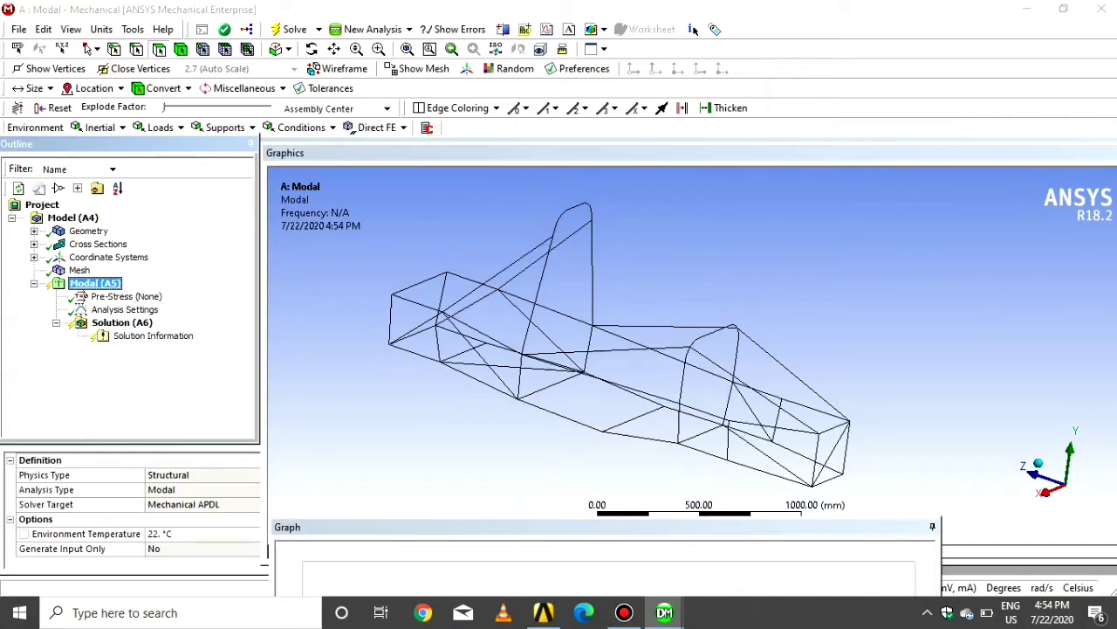
left_click(124, 309)
left_click(131, 474)
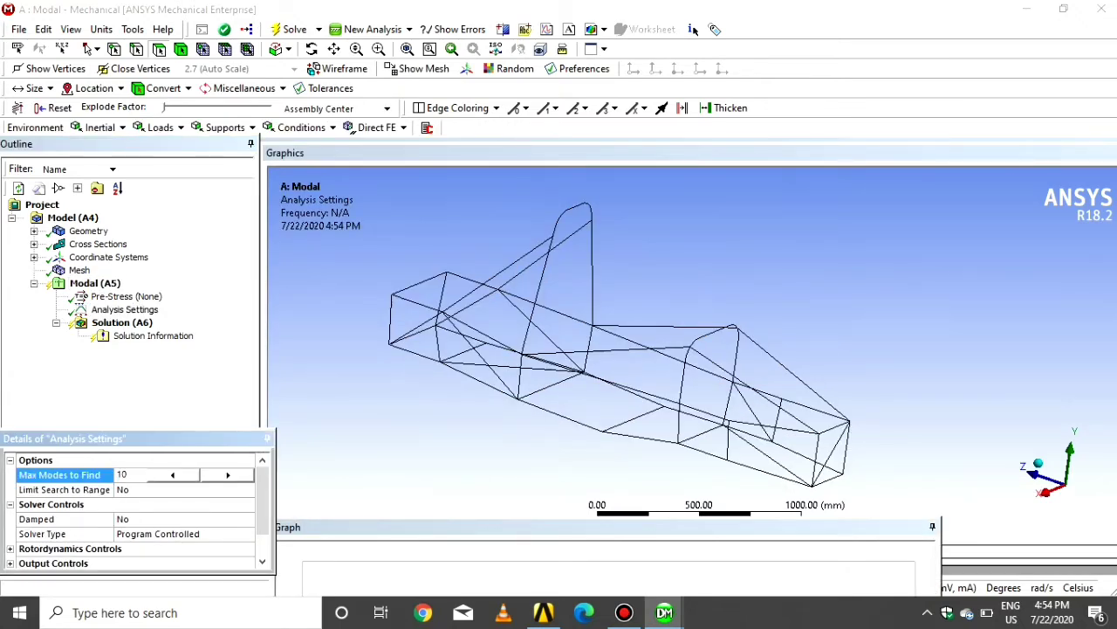
left_click(131, 489)
left_click(248, 489)
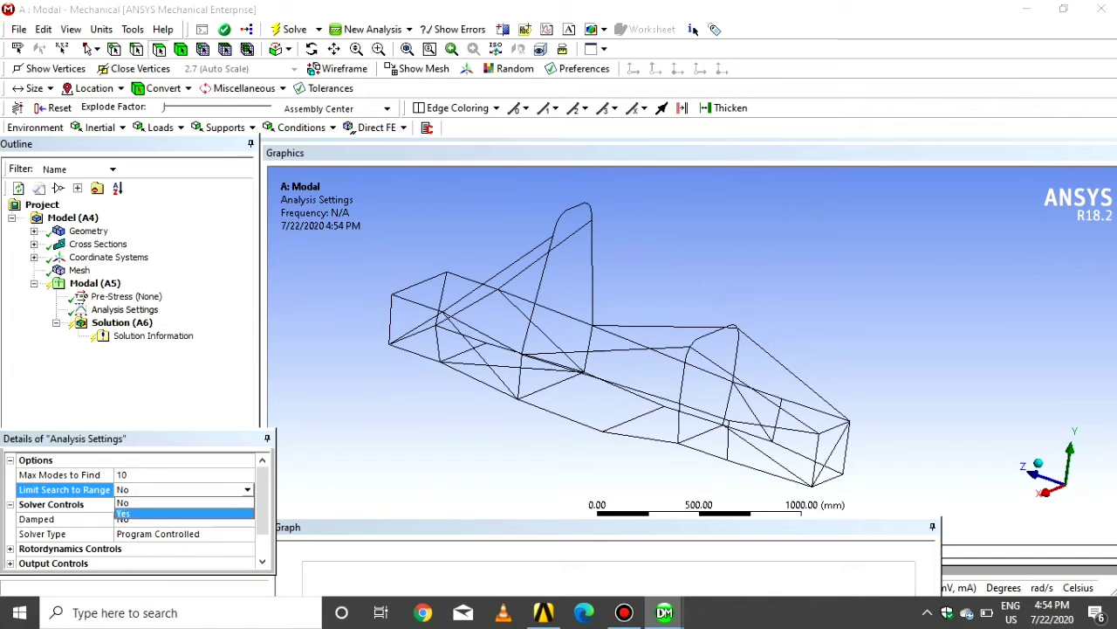
left_click(122, 512)
left_click(139, 519)
type("1000. Hz")
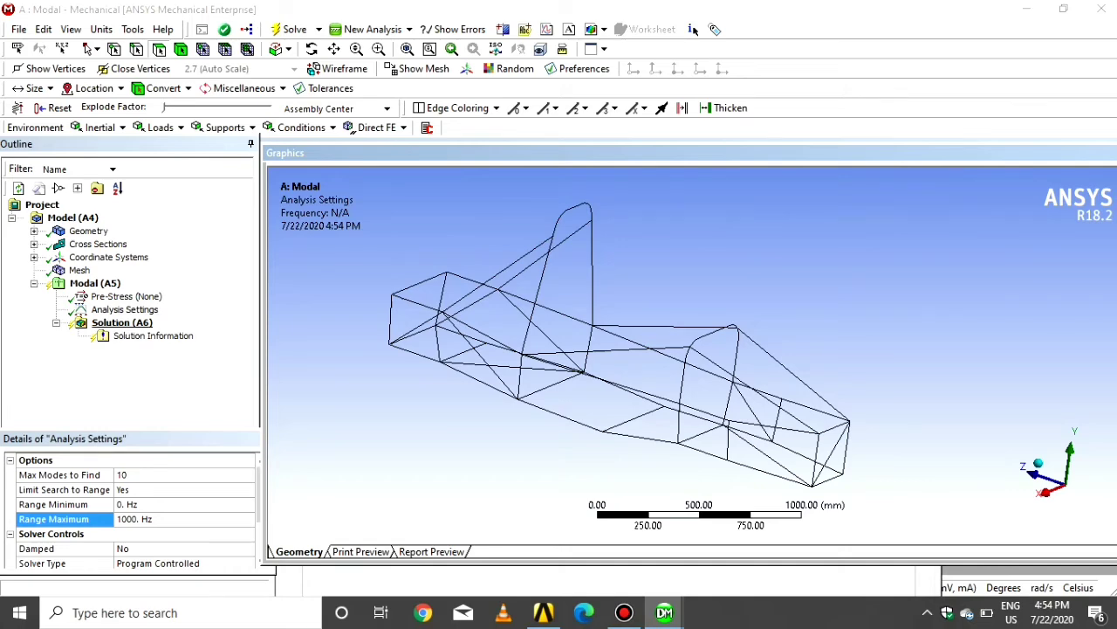
- Add a Displacement support to the Modal analysis, scoped to the two bottom side rails at the chassis end nearest the tall roll hoop
left_click(122, 322)
left_click(94, 283)
right_click(106, 284)
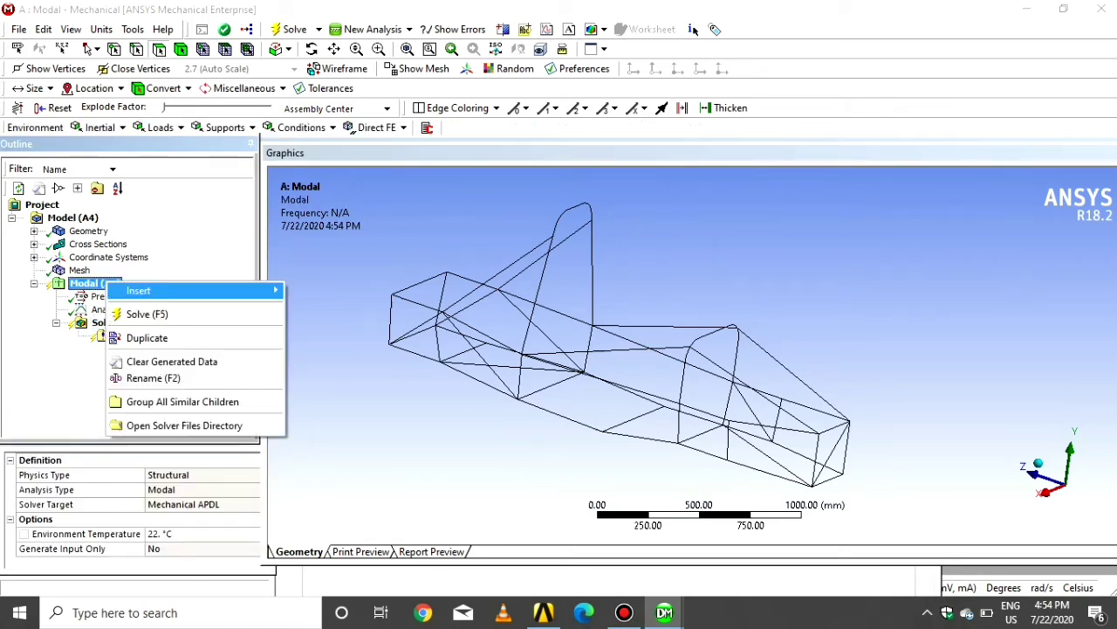
mouse_move(218, 290)
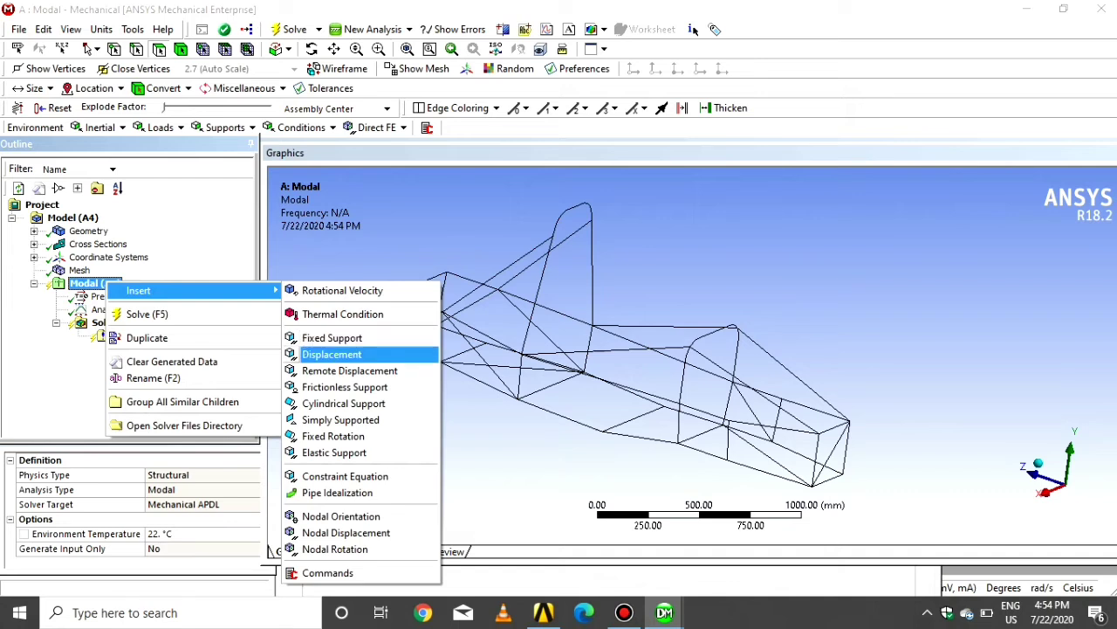
left_click(332, 354)
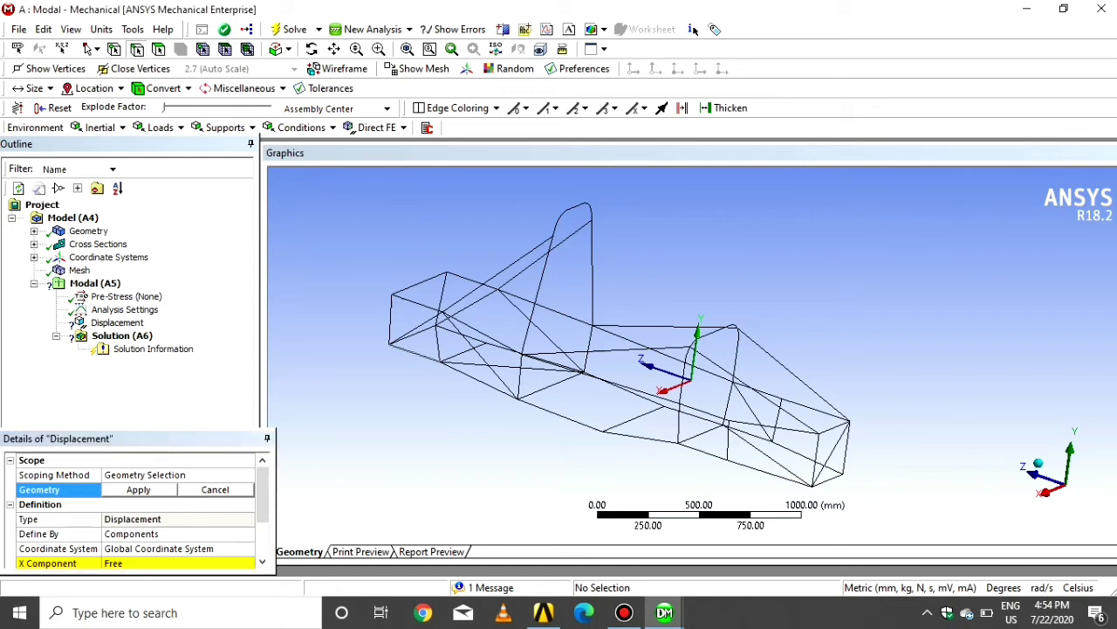
left_click(412, 352)
left_click(453, 333, "ctrl")
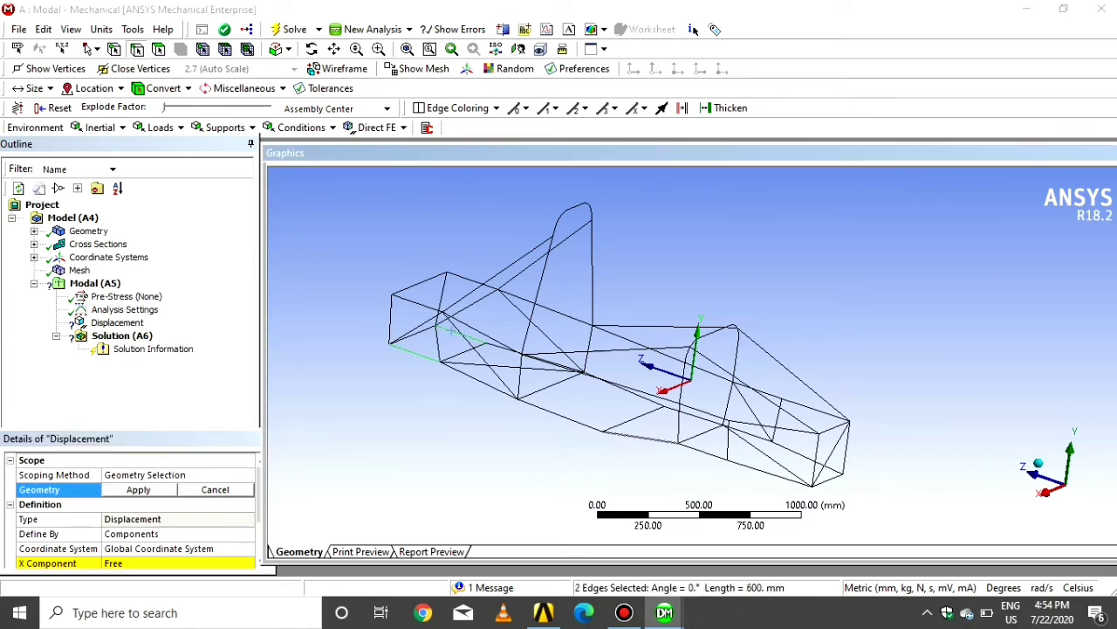
left_click(138, 489)
- Set the first displacement support's X, Y and Z components to 0 mm
scroll(135, 511, "down", 2)
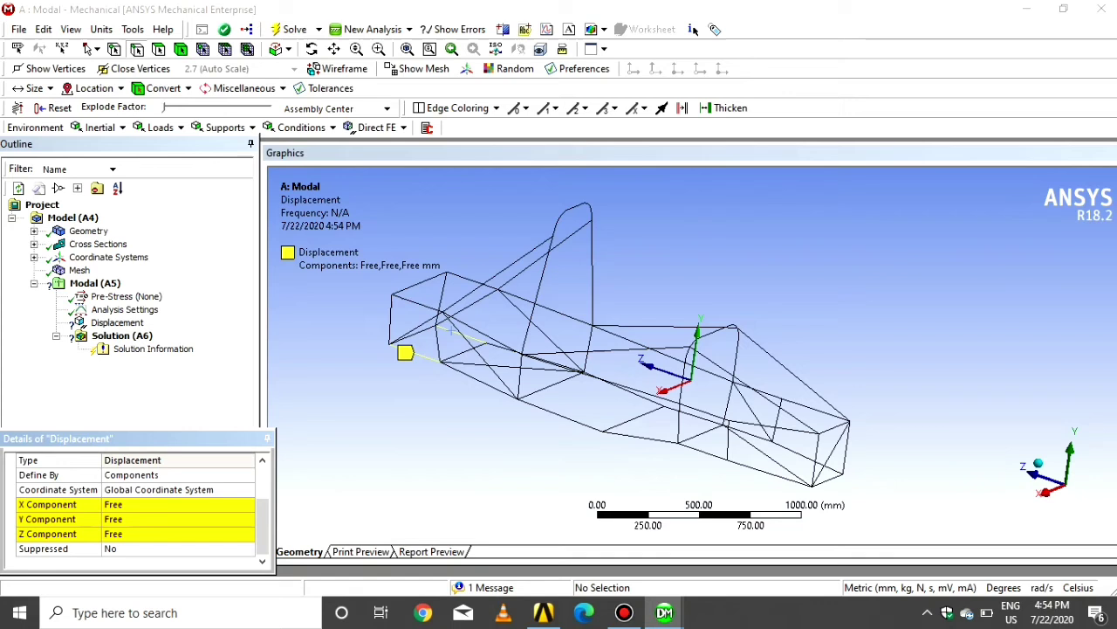
left_click(174, 503)
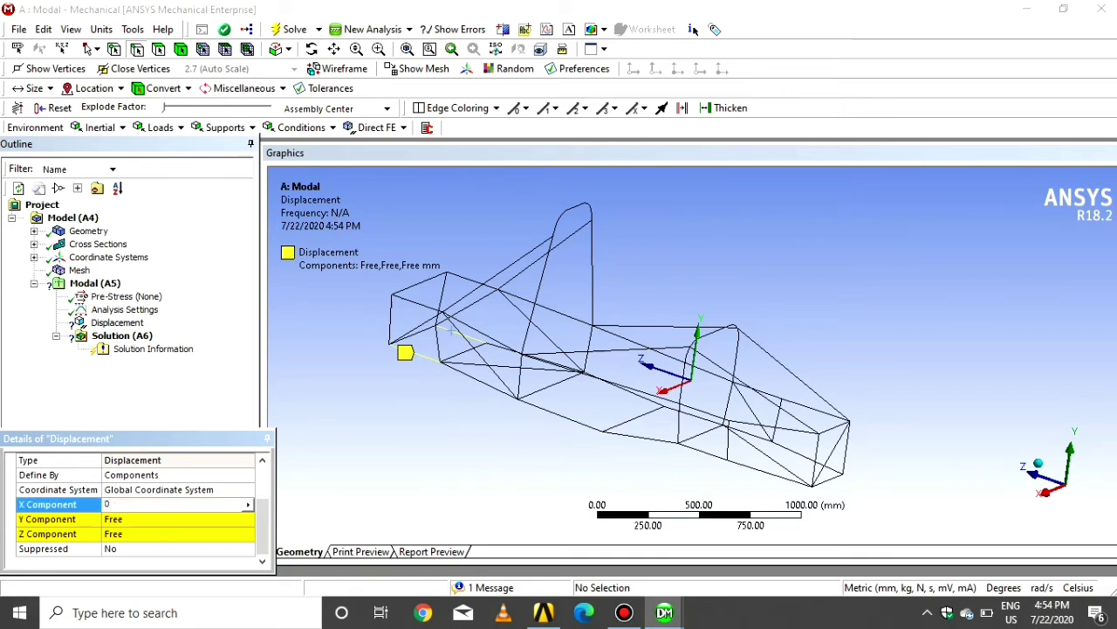
type("0")
key("Return")
scroll(134, 510, "down", 1)
left_click(175, 534)
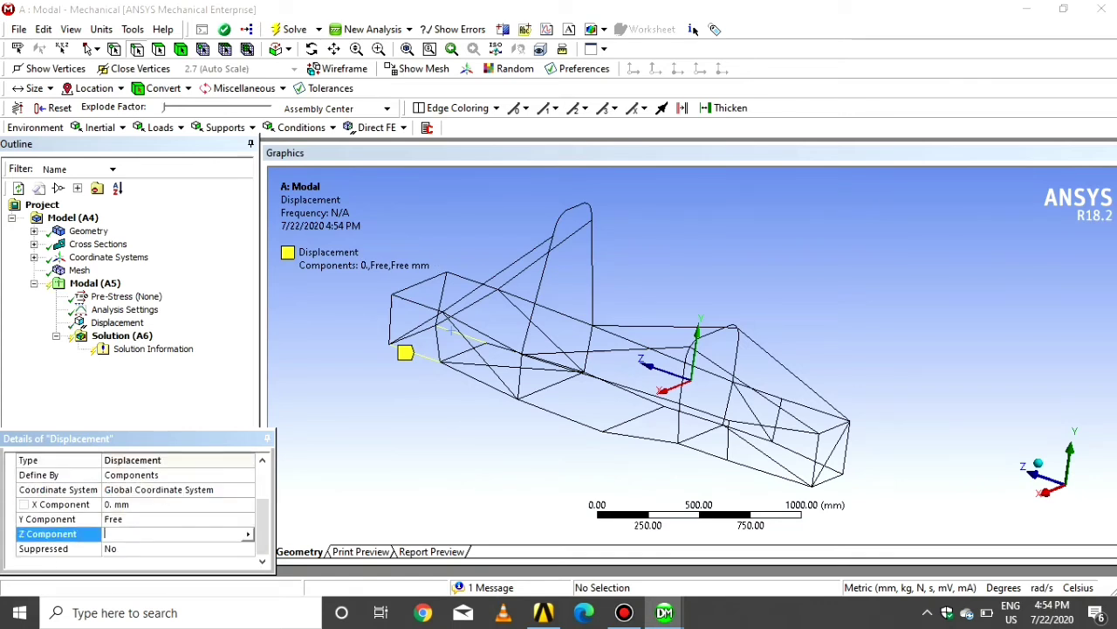
type("0")
key("Return")
left_click(140, 504)
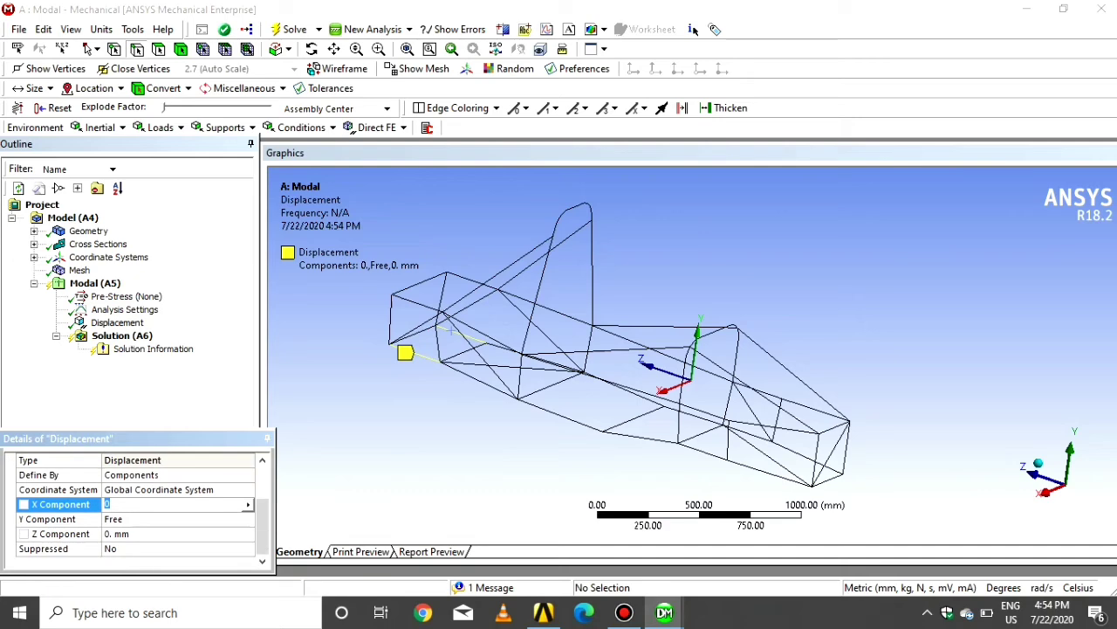
left_click(140, 518)
type("0")
key("Return")
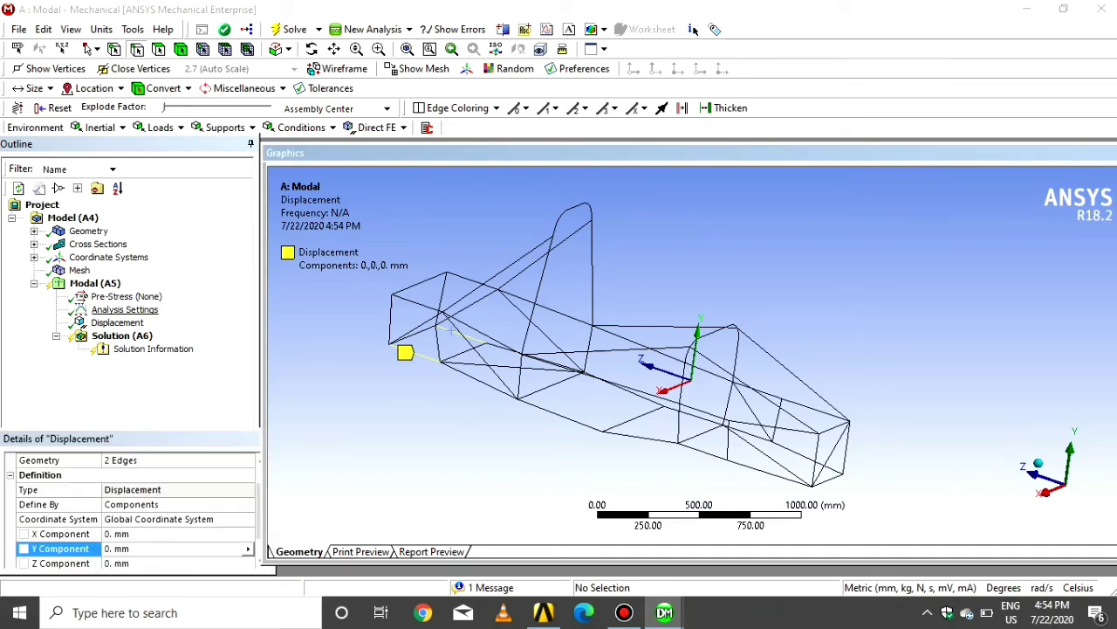
- Add a second Displacement support to the Modal analysis, scoped to the two bottom side rails just beyond the shorter hoop
right_click(94, 283)
mouse_move(175, 299)
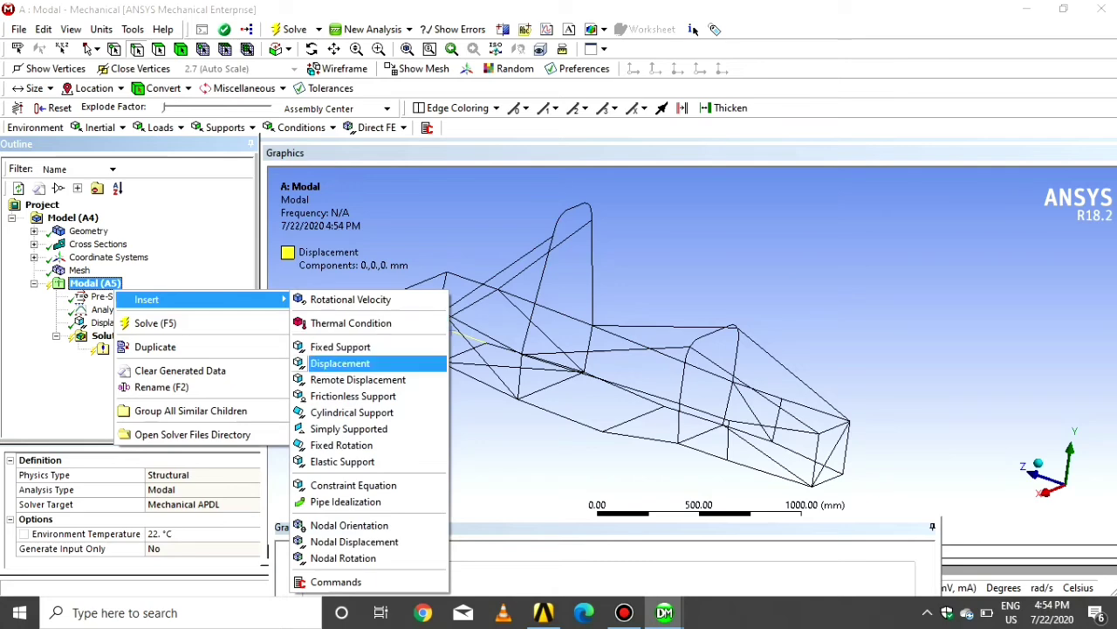
left_click(366, 363)
left_click(703, 451)
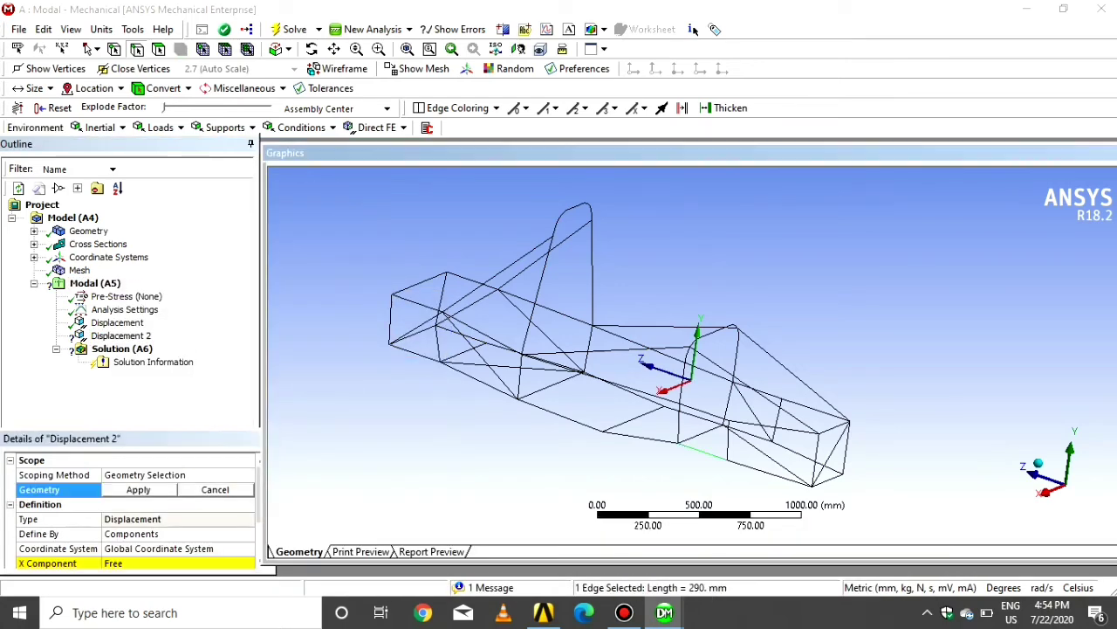
left_click(749, 431, "ctrl")
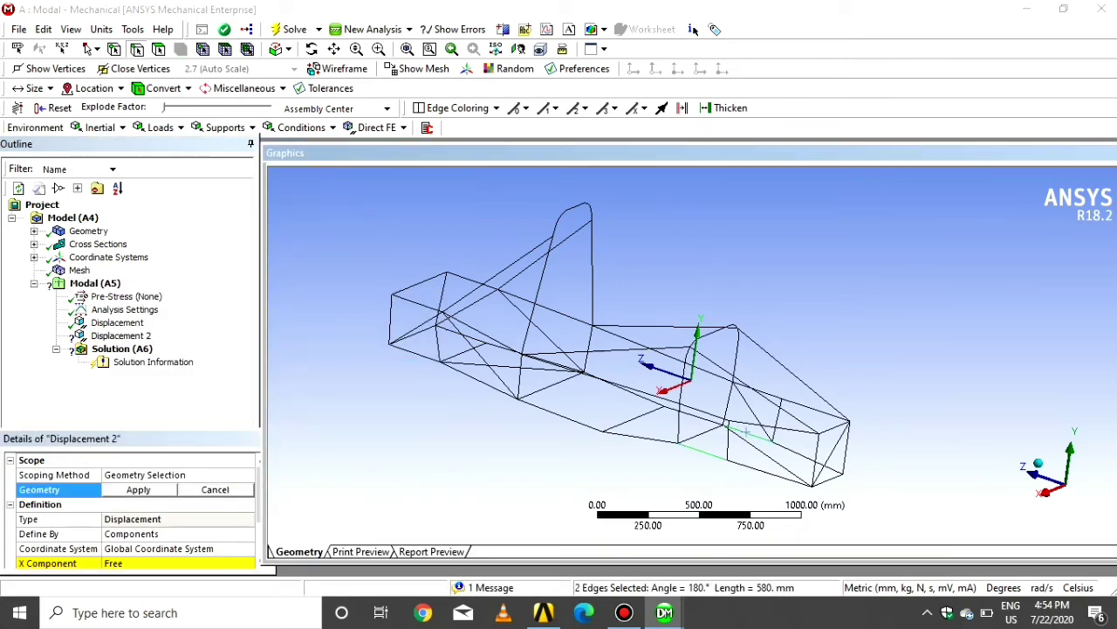
key("Return")
- Set the X, Y and Z components of Displacement 2 to 0 mm
left_click(106, 505)
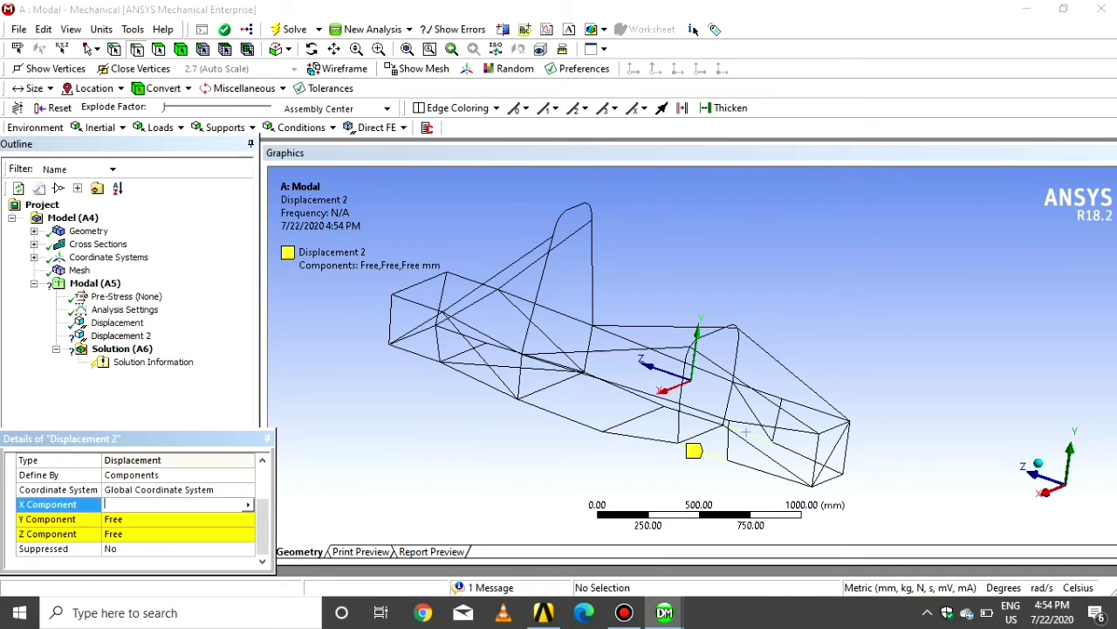
left_click(175, 519)
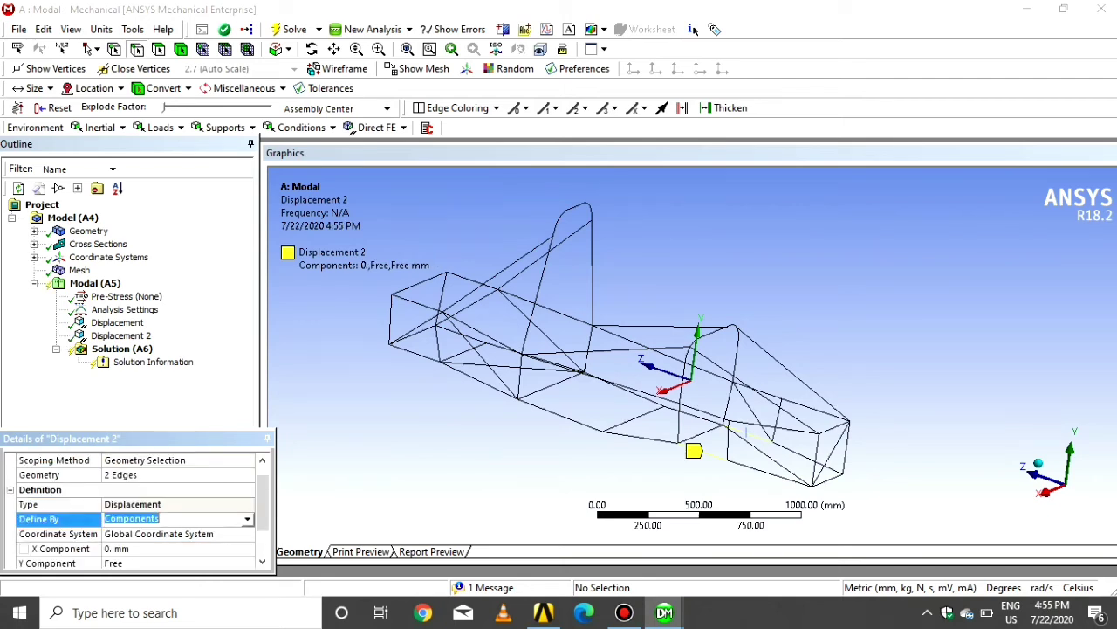
scroll(135, 511, "down", 1)
left_click(175, 519)
type("0")
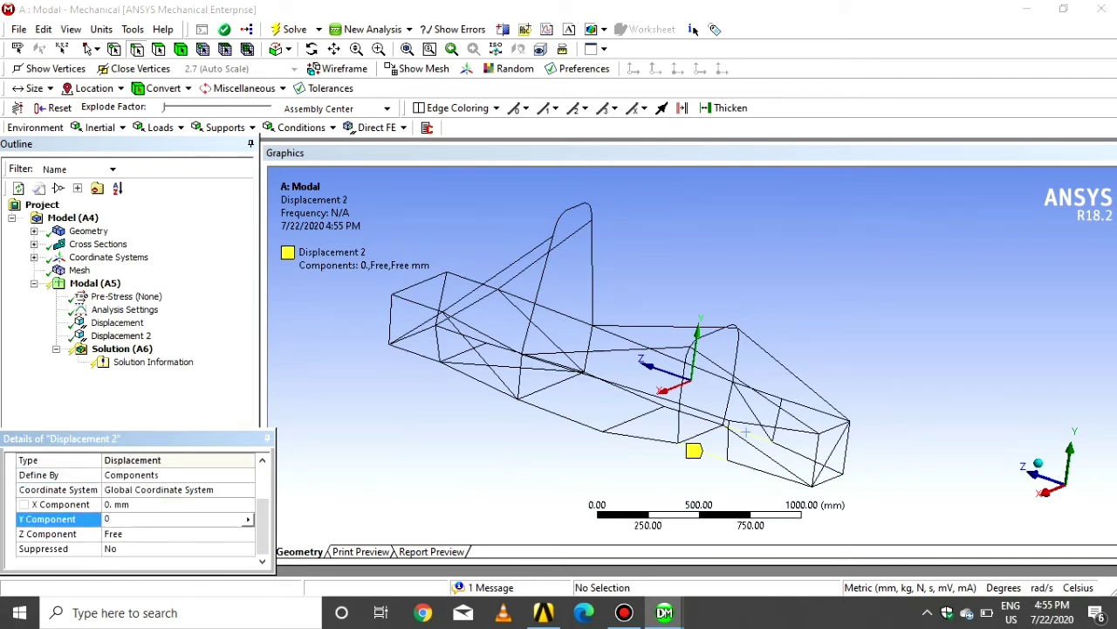
left_click(174, 504)
left_click(175, 533)
type("0")
key("Return")
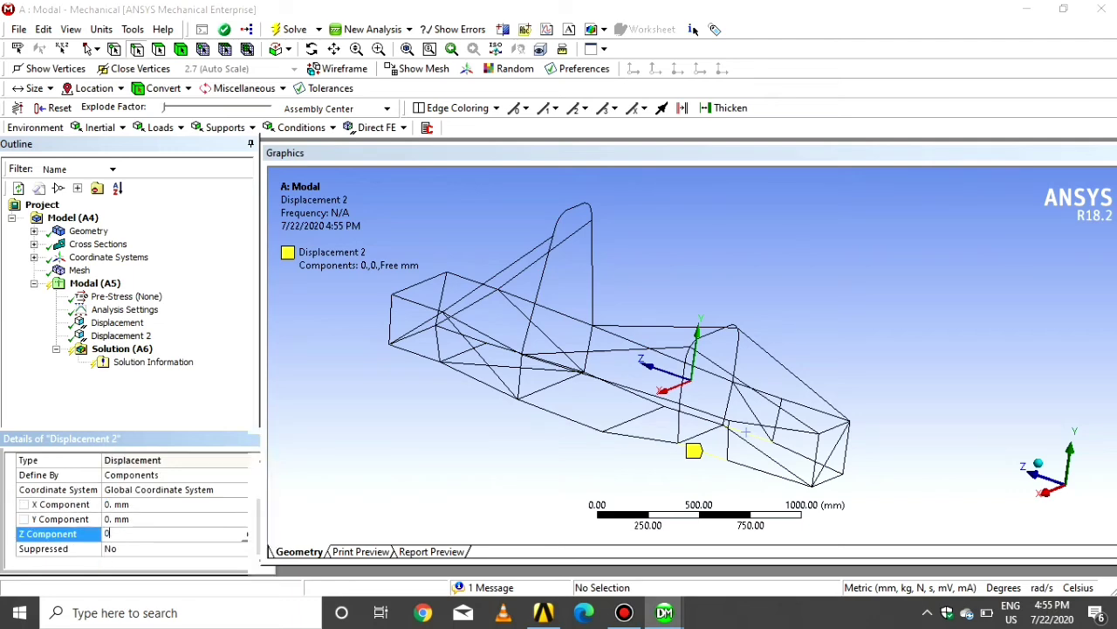
- Add a Total Deformation result to the modal solution and solve the analysis
right_click(117, 348)
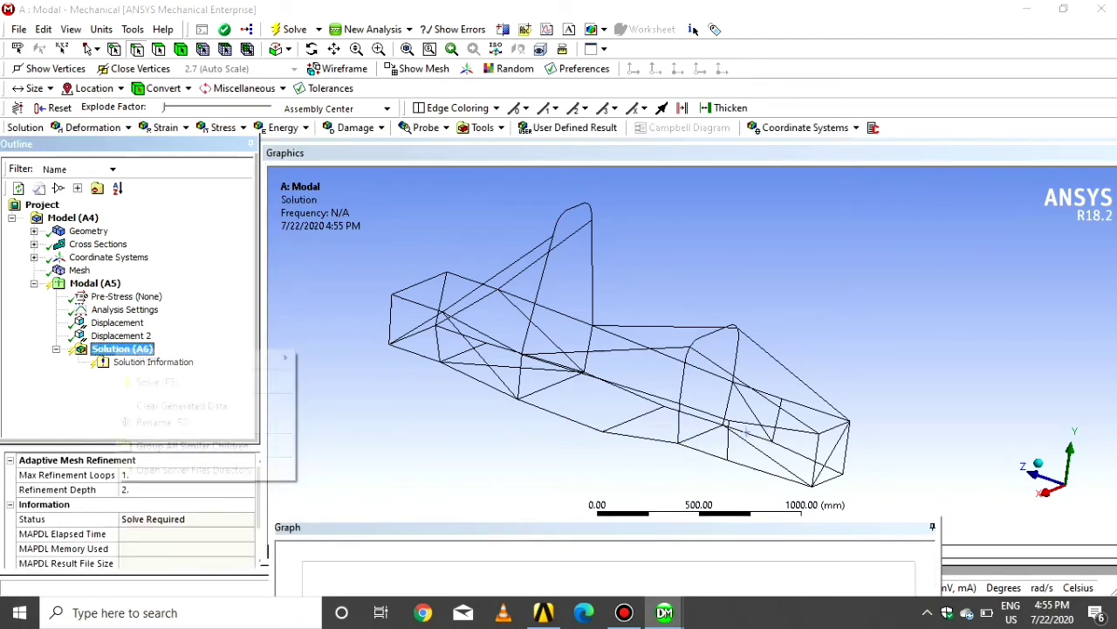
mouse_move(148, 358)
mouse_move(340, 358)
left_click(467, 358)
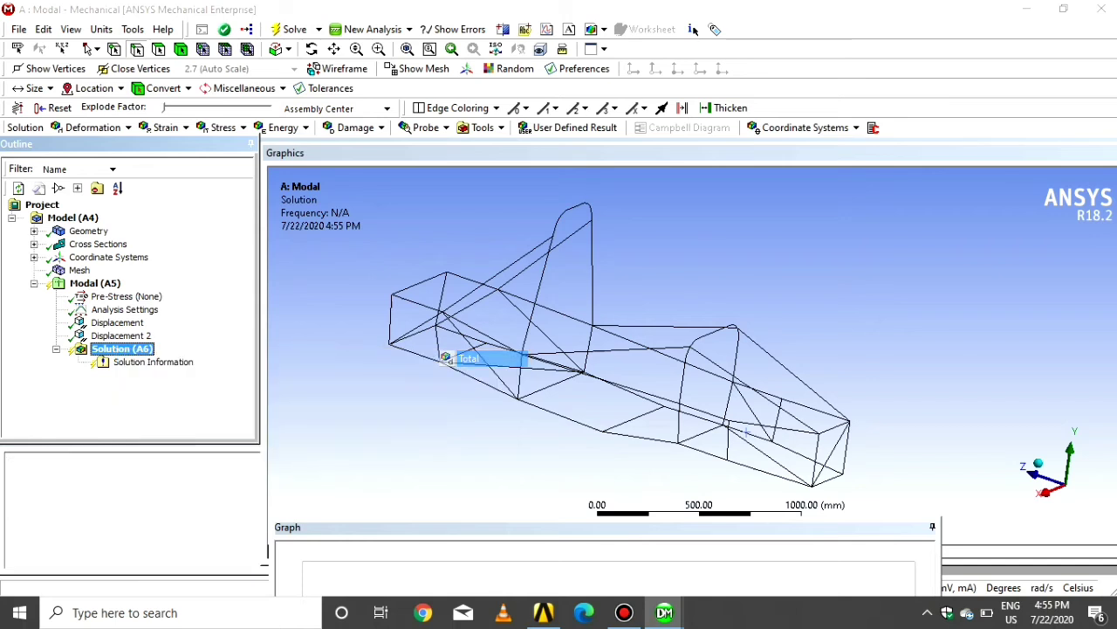
key("F5")
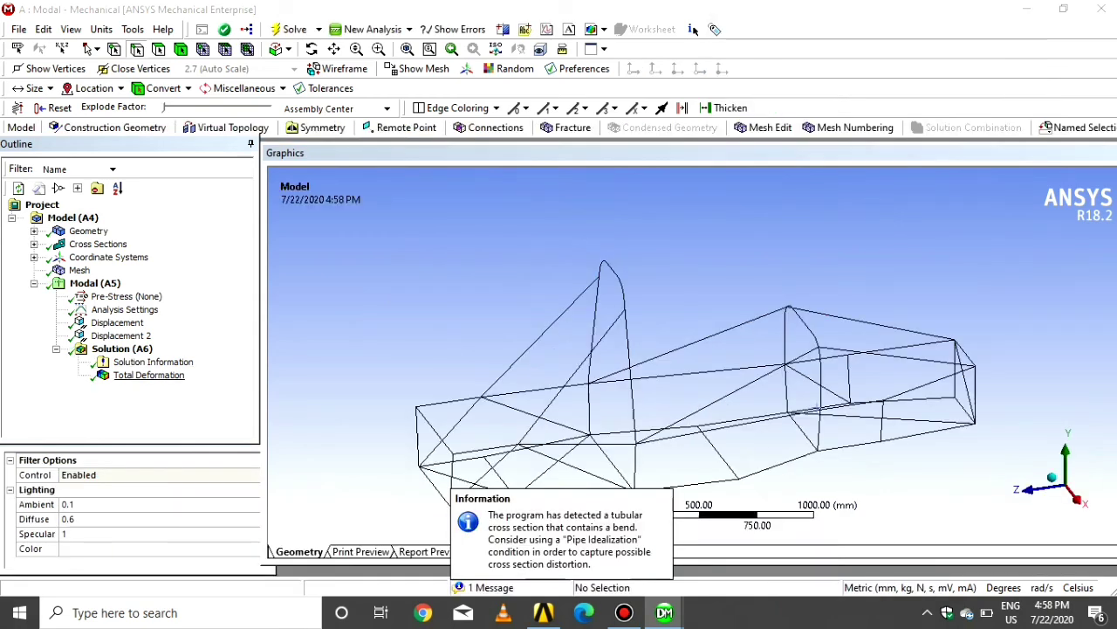
- Play the mode 1 Total Deformation animation and examine how the chassis deforms from several angles
left_click(149, 375)
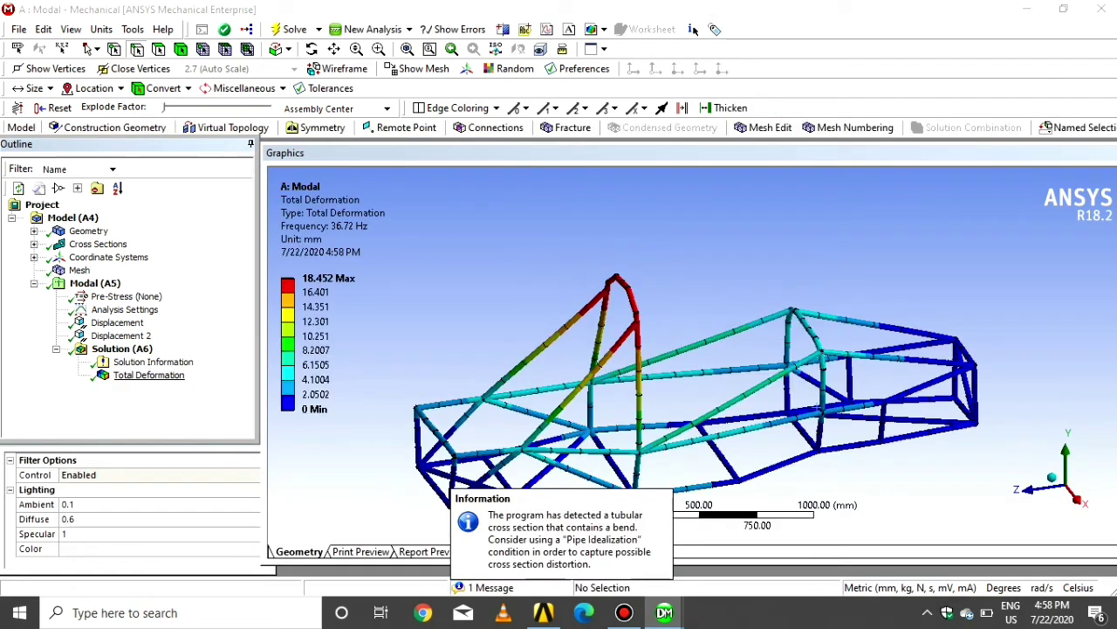
scroll(697, 384, "down", 1)
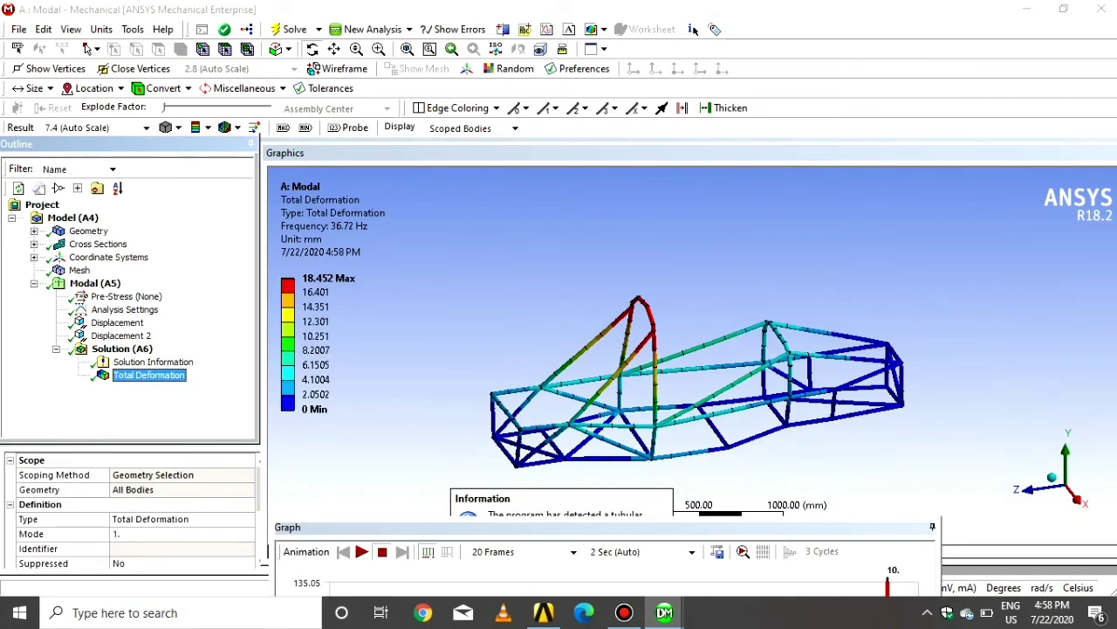
left_click(362, 551)
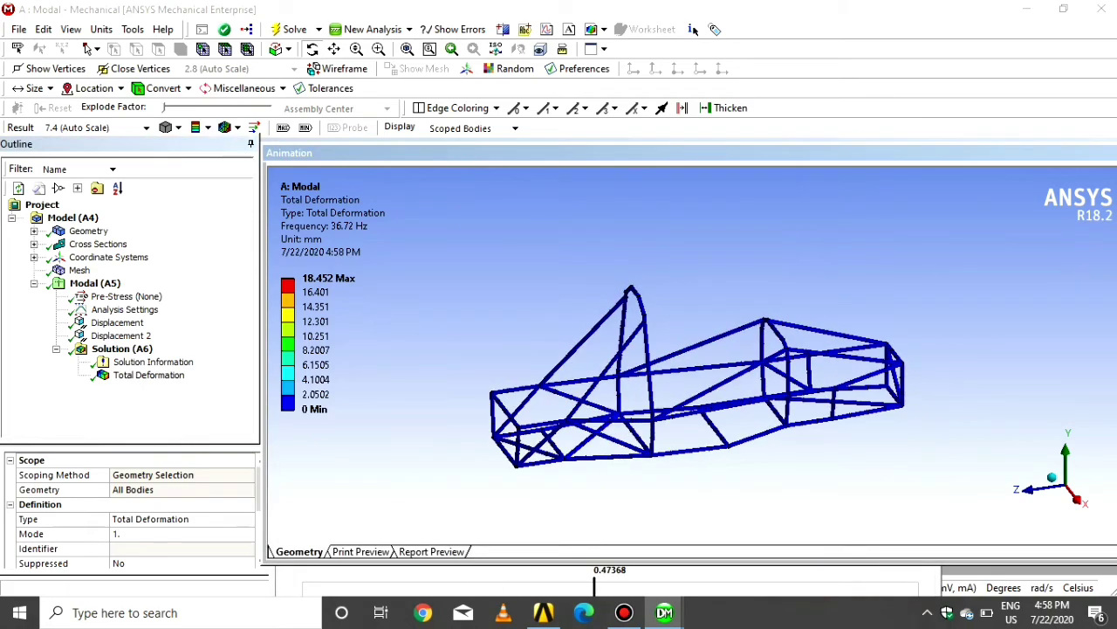
middle_click_drag(699, 355, 655, 367)
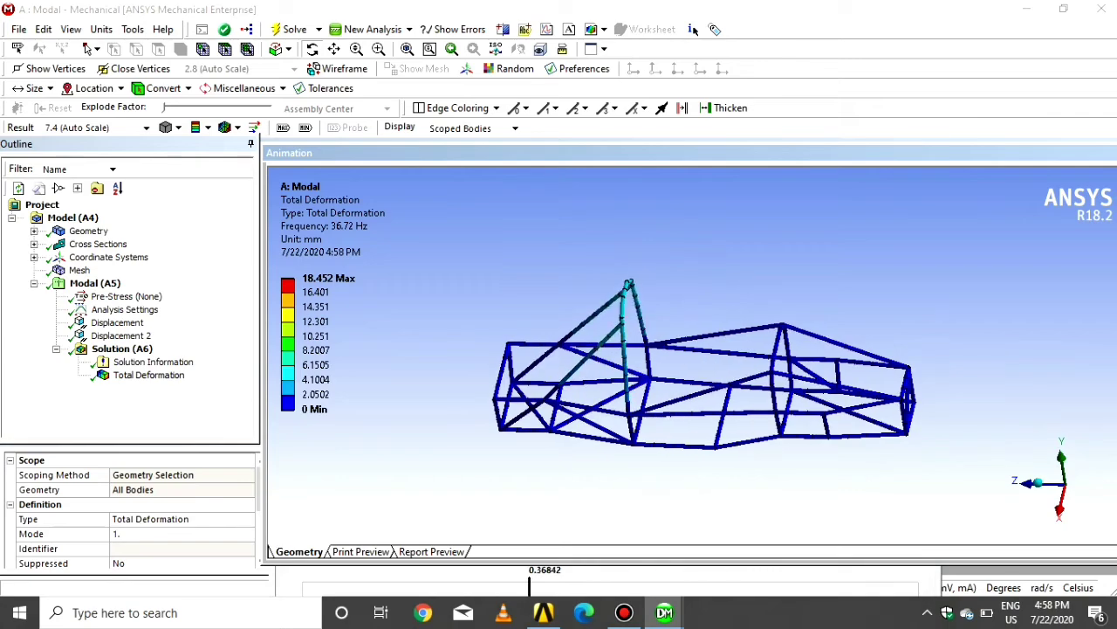
middle_click_drag(567, 412, 524, 424)
scroll(692, 410, "down", 3)
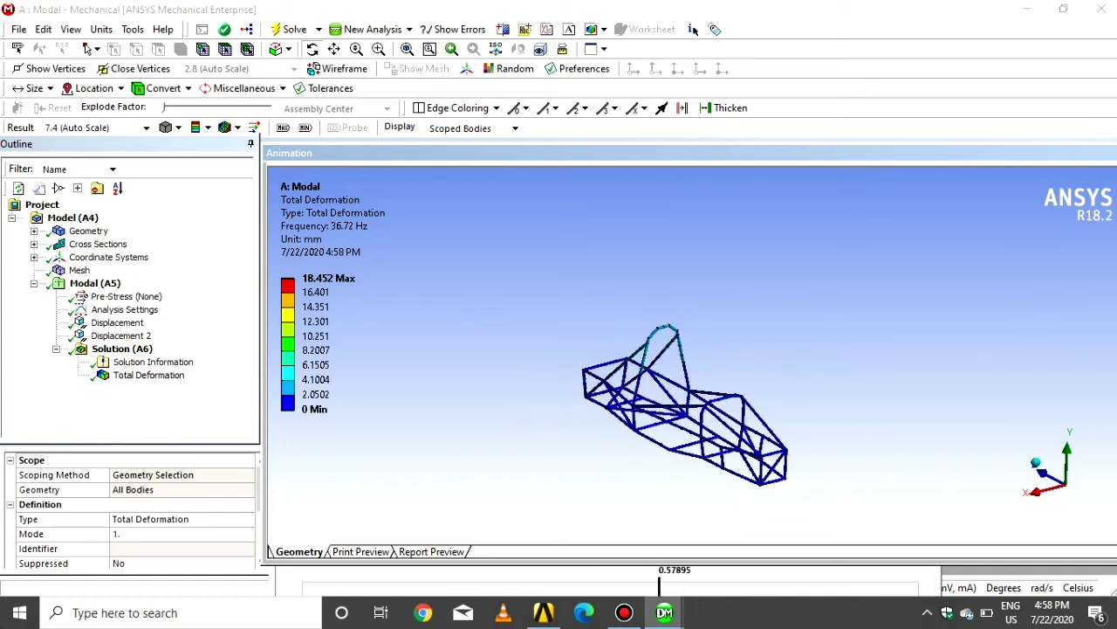
- Create Total Deformation results at all sets from the mode 1 result
right_click(140, 375)
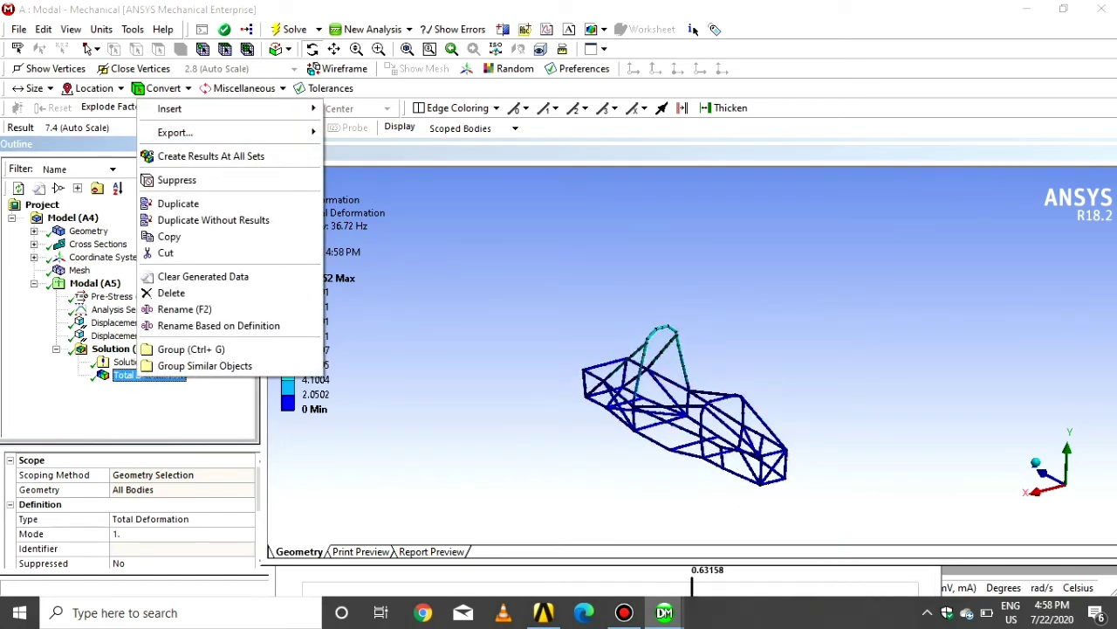
left_click(210, 155)
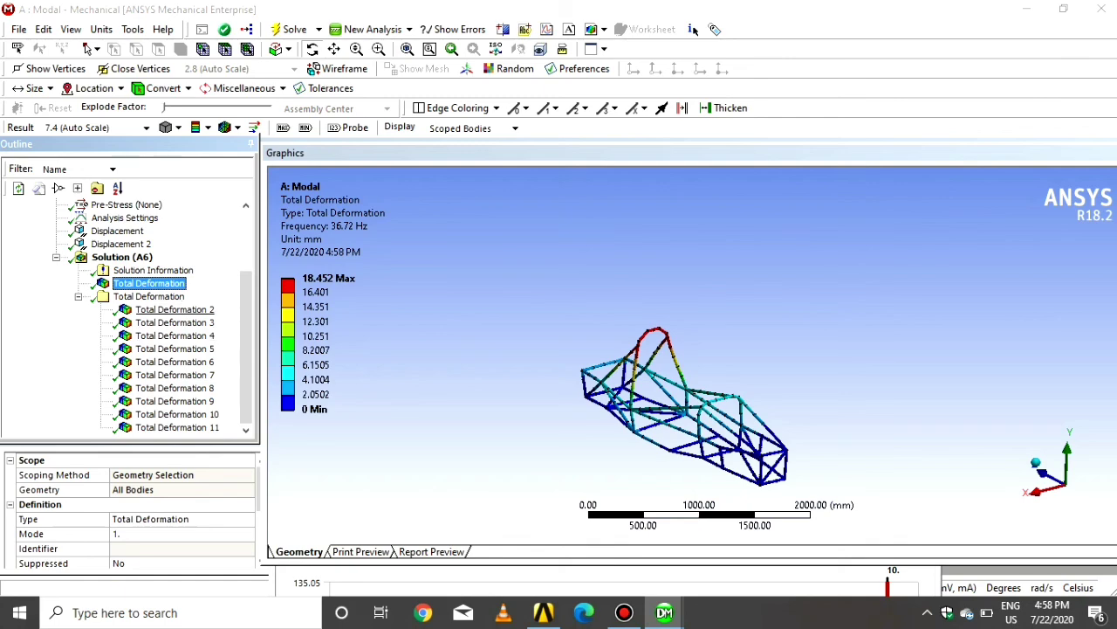
- Examine the chassis mode shapes and frequencies one after another, from Total Deformation 2 through Total Deformation 8
scroll(694, 358, "up", 2)
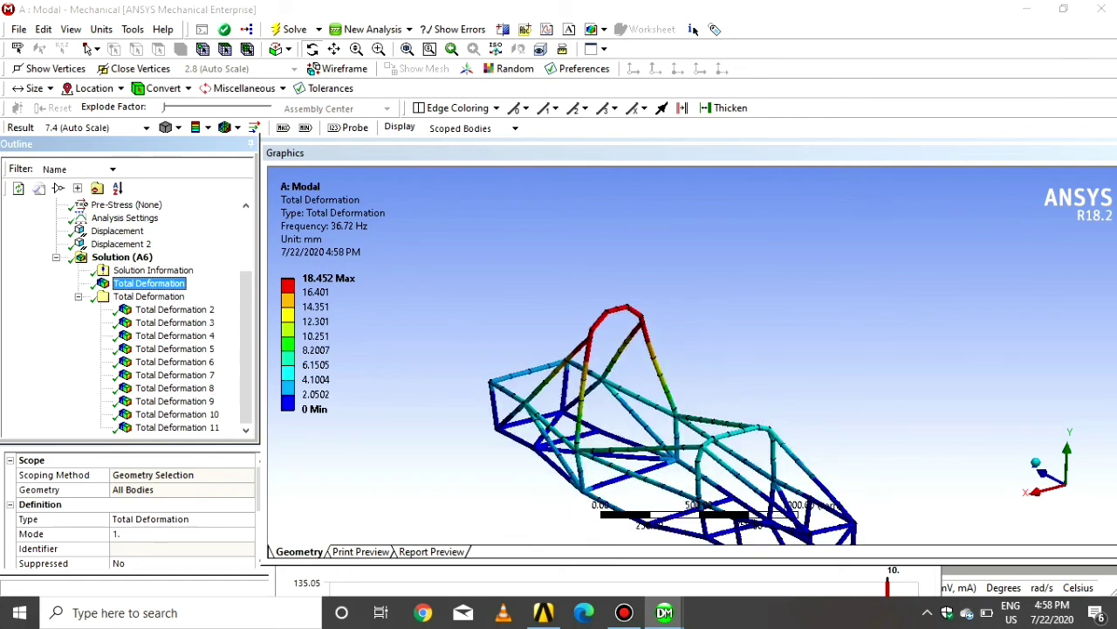
middle_click_drag(694, 358, 685, 192)
left_click(174, 310)
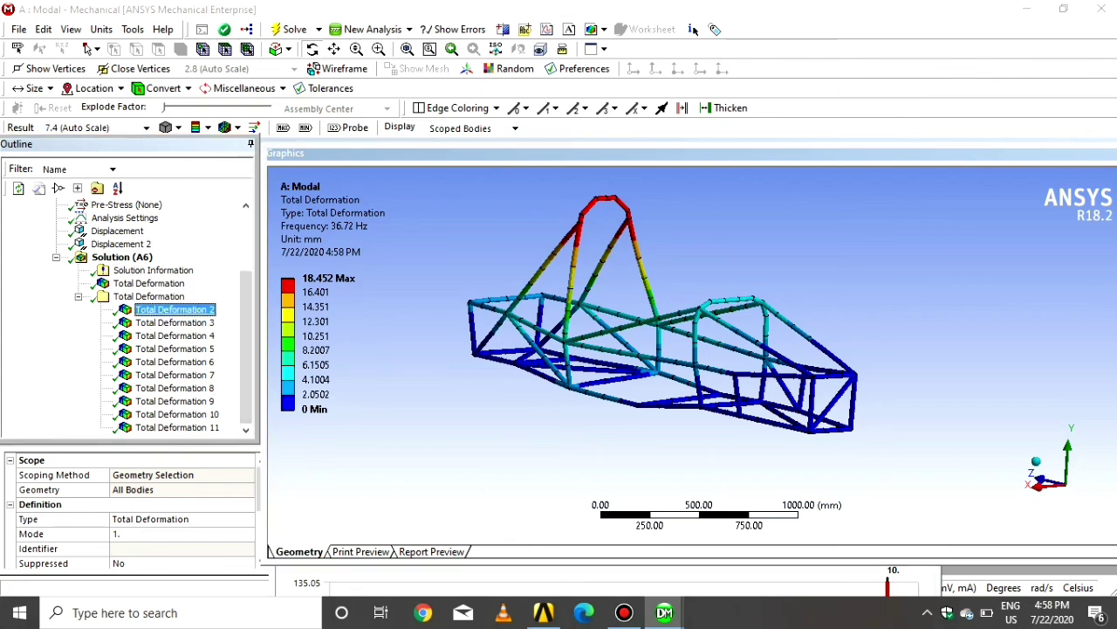
left_click(174, 323)
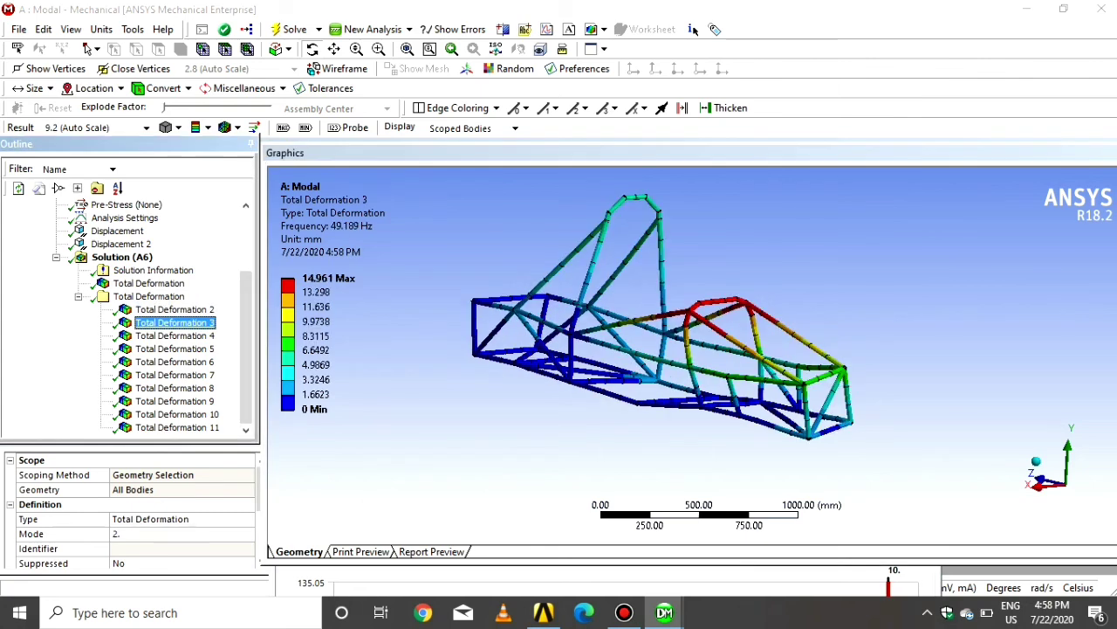
left_click(174, 335)
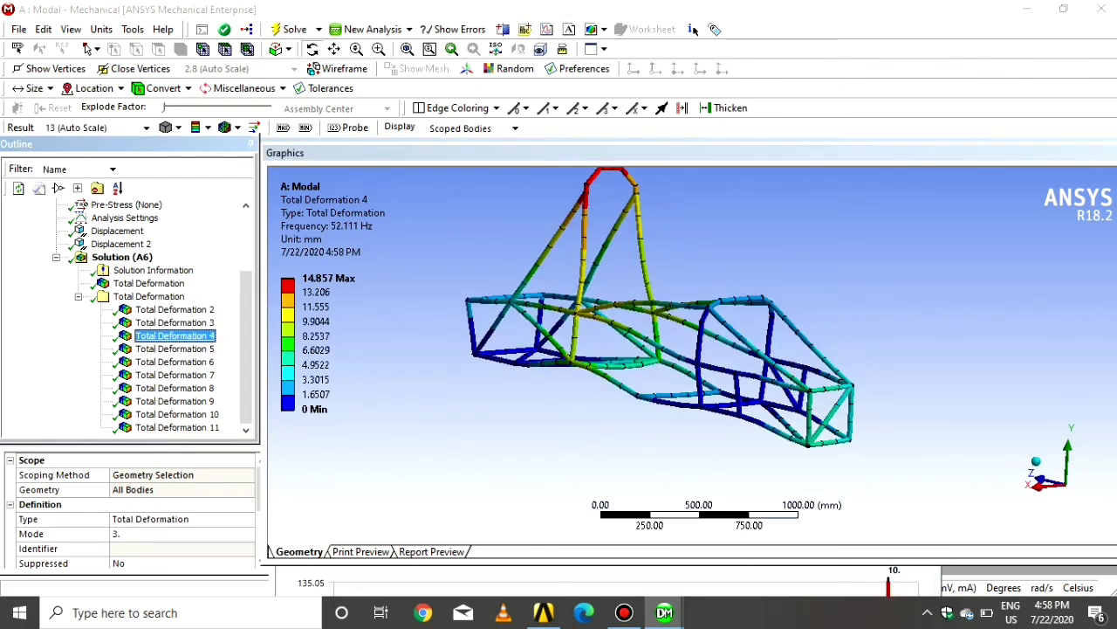
left_click(174, 349)
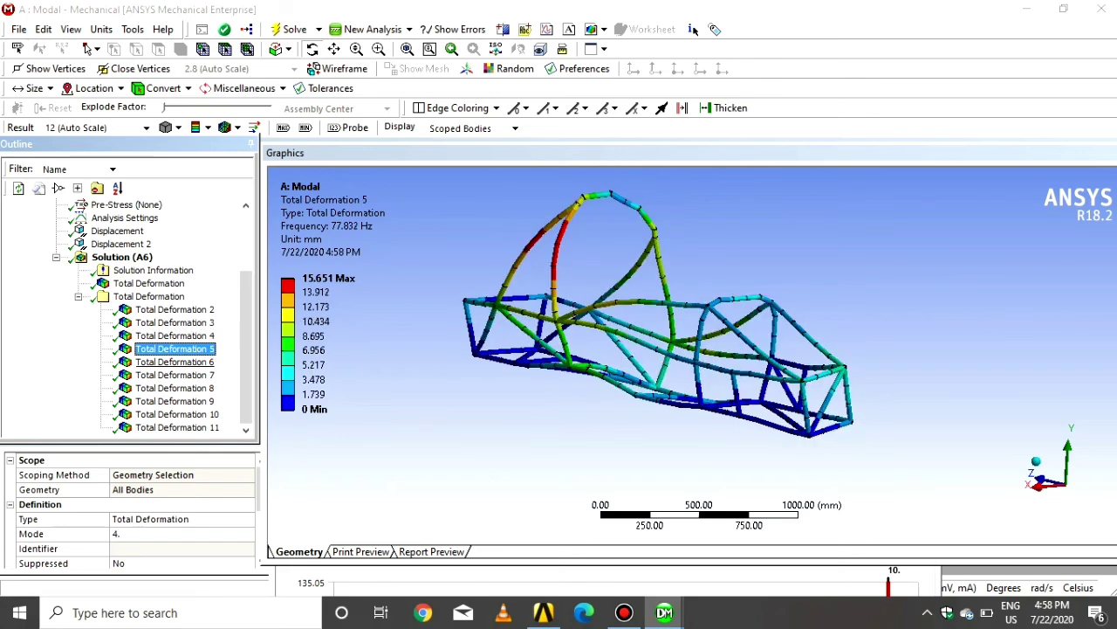
left_click(175, 361)
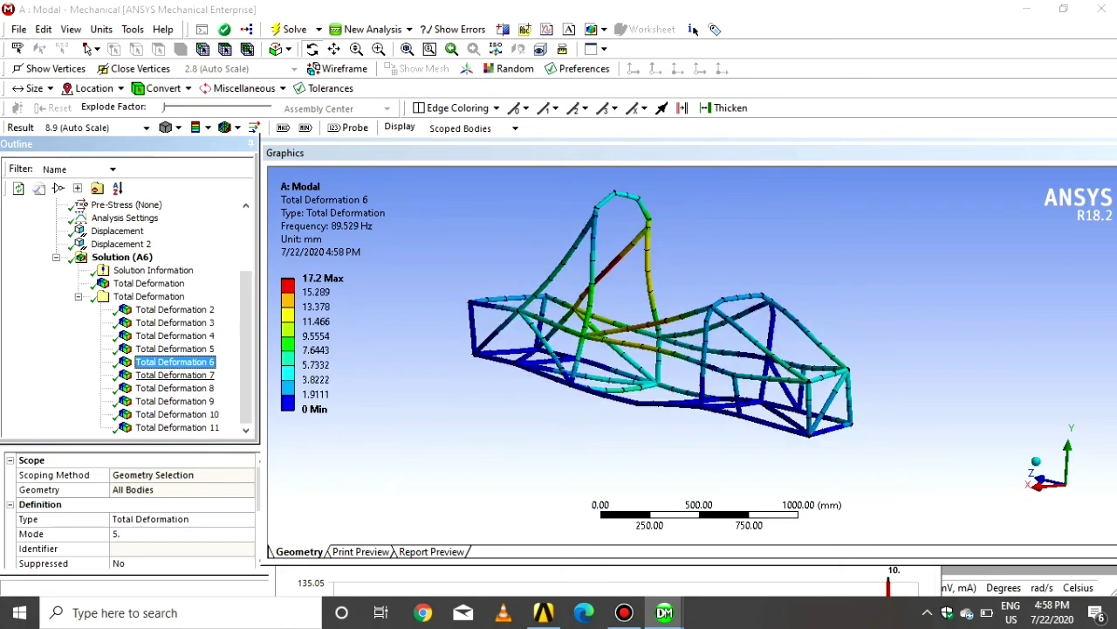
left_click(175, 374)
left_click(175, 388)
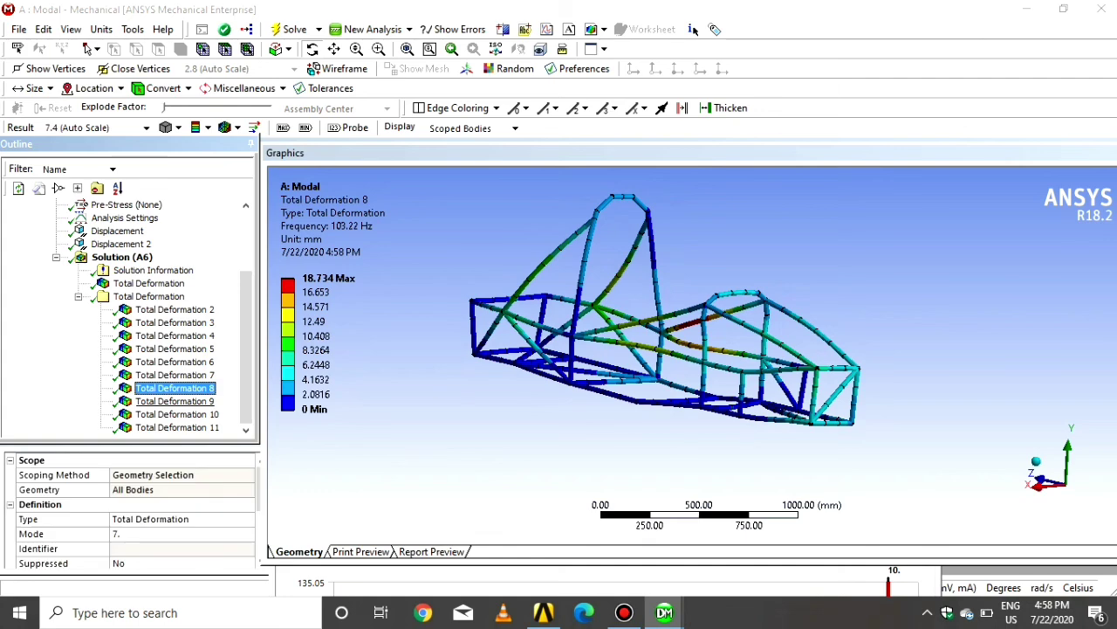